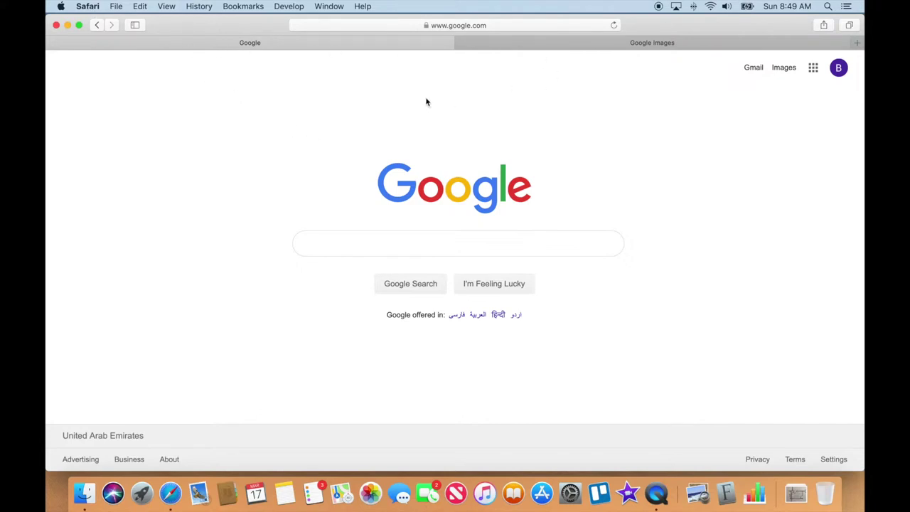
- Glance at the Google Images tab and the account menu, then return to Google search
left_click(554, 44)
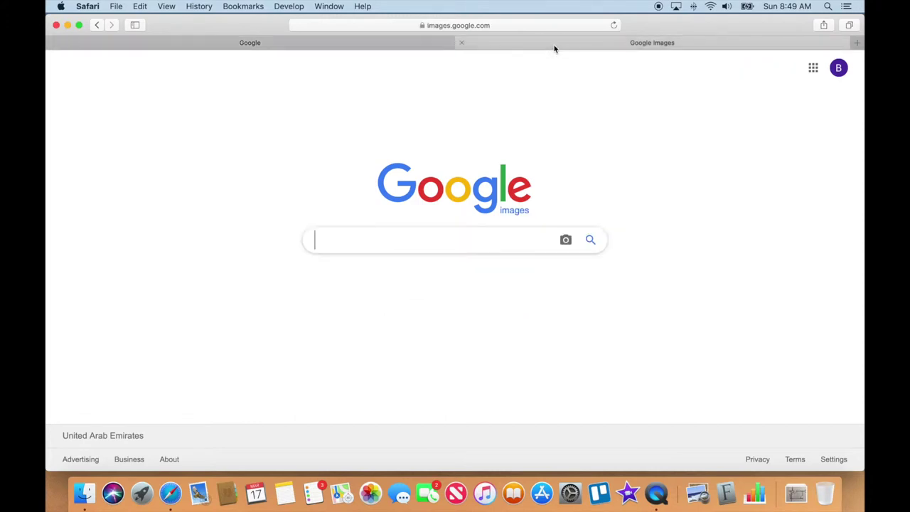
left_click(410, 45)
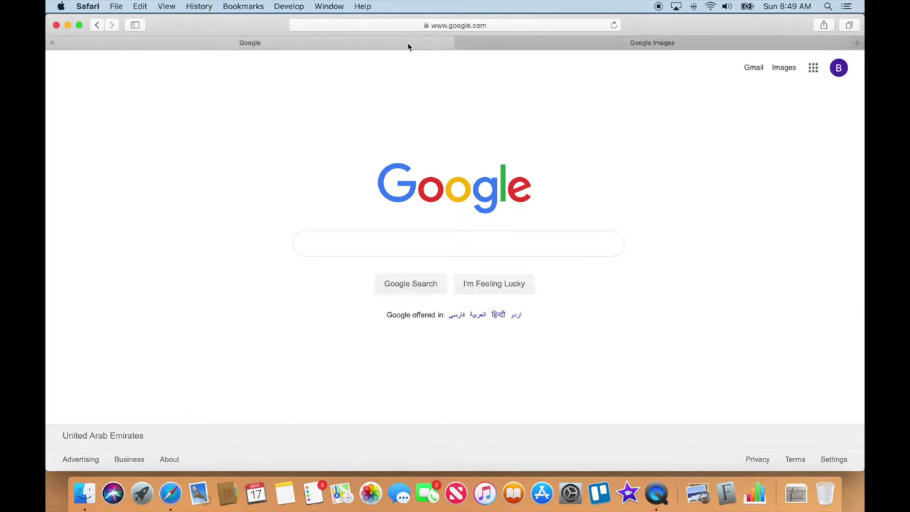
left_click(839, 71)
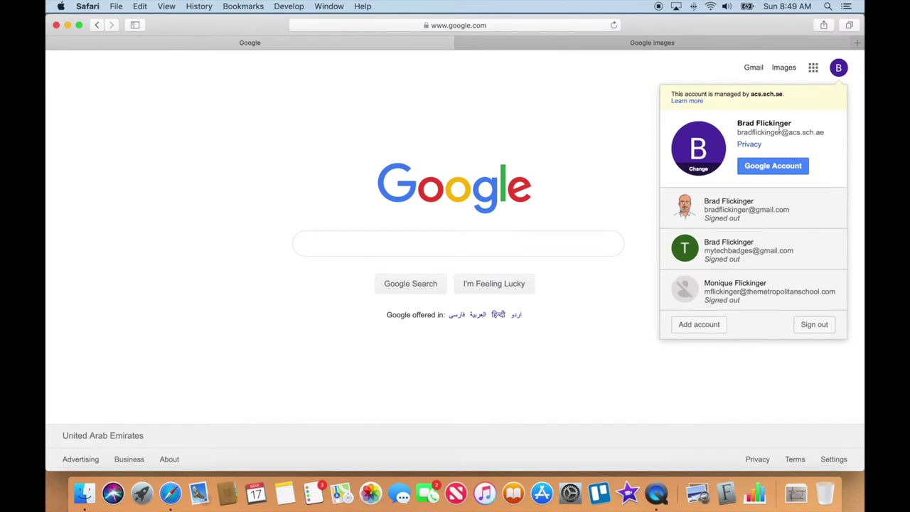
left_click(624, 128)
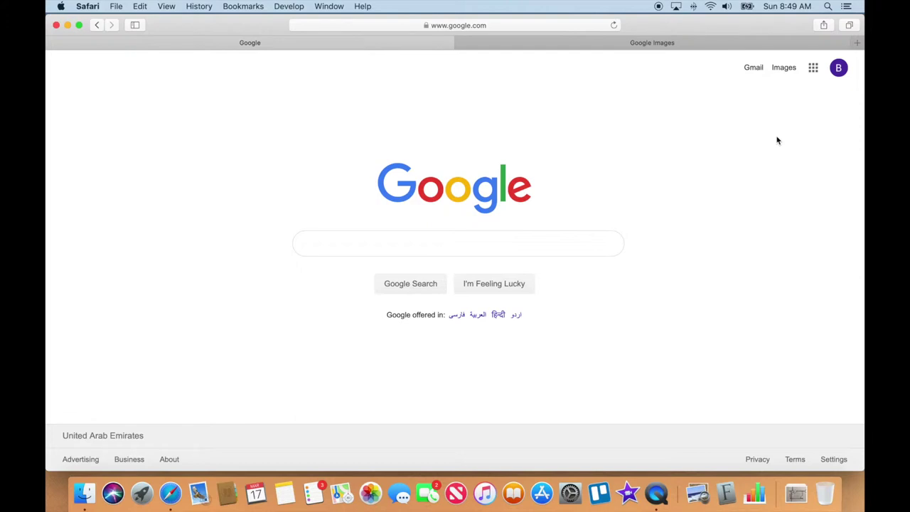
- Open Google Drive from the apps grid and dismiss the Team Drive notice
left_click(812, 69)
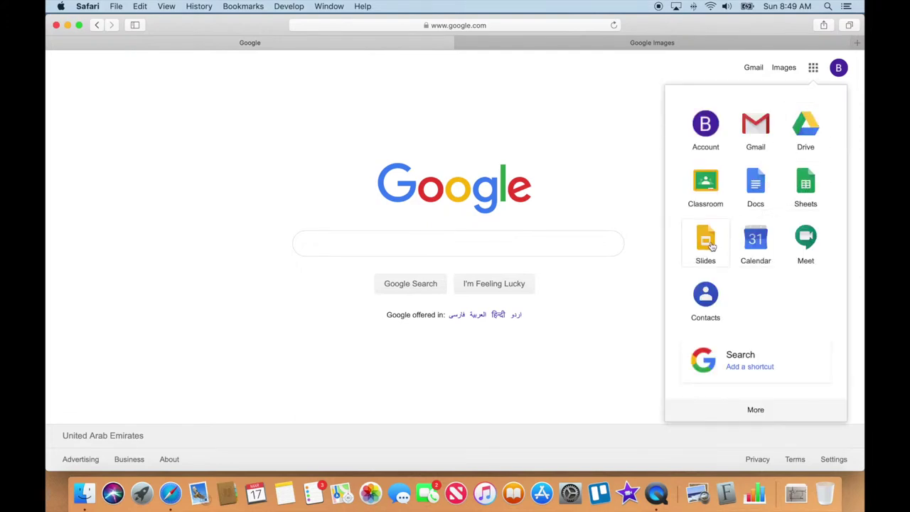
left_click(807, 127)
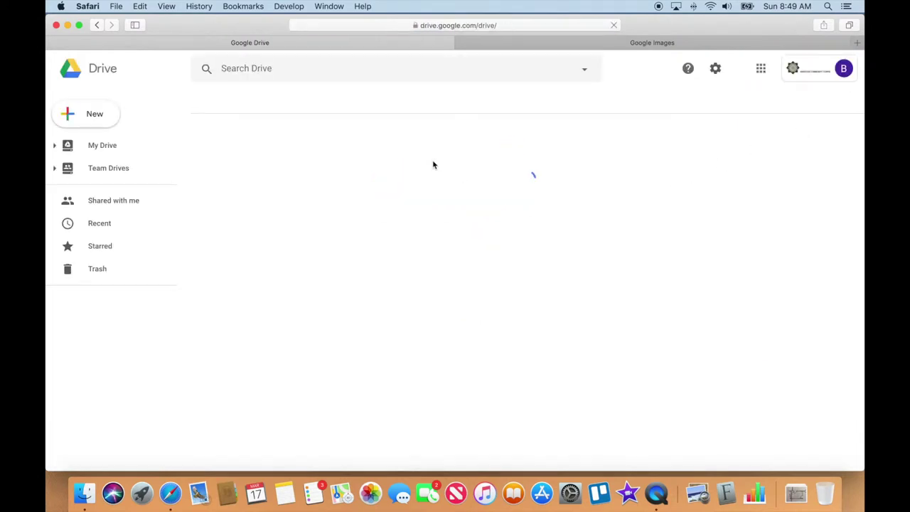
left_click(92, 116)
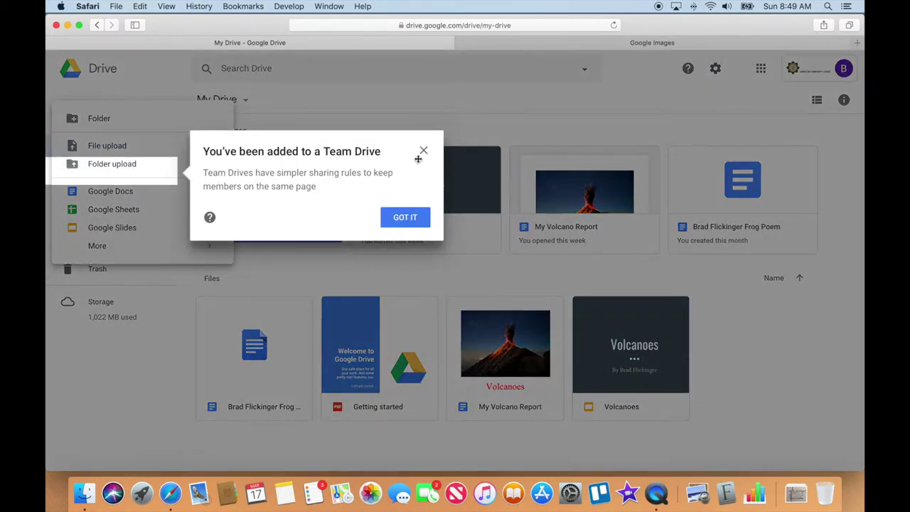
left_click(405, 221)
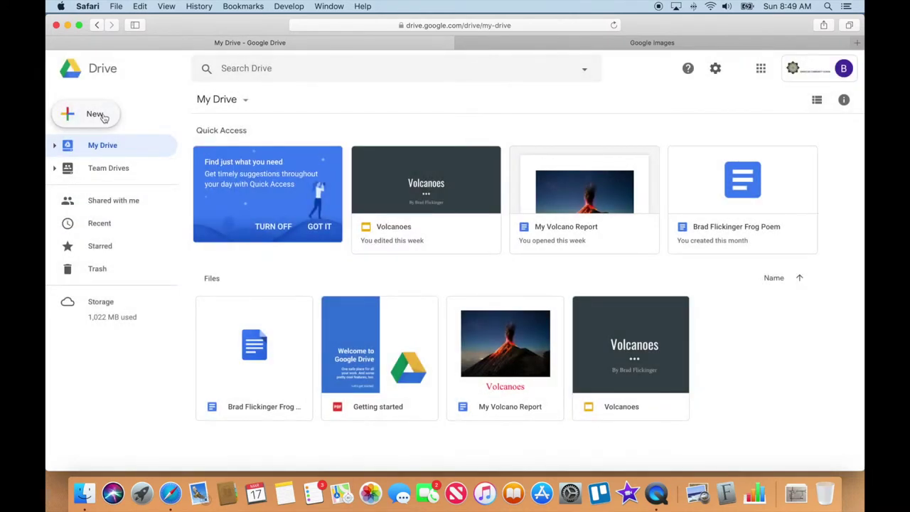
- Visit slides.google.com from the address bar, then go back to the Google homepage
left_click(97, 27)
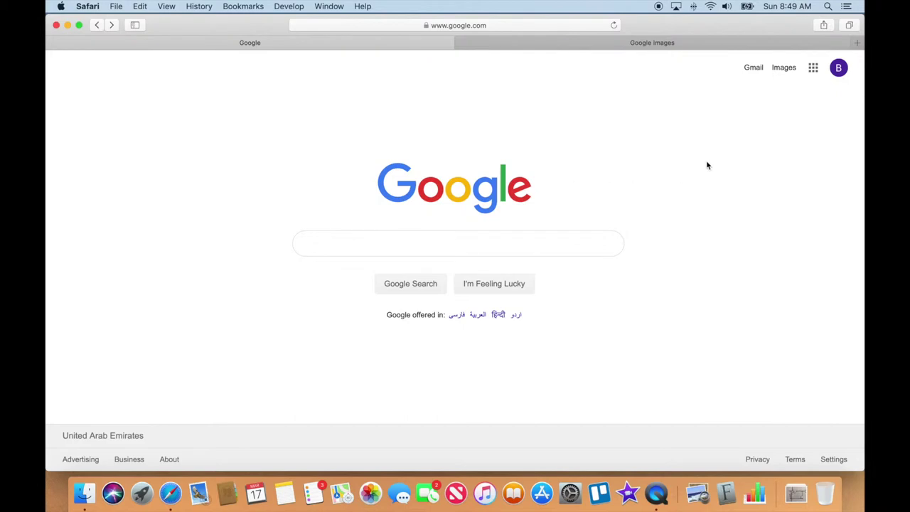
left_click(813, 67)
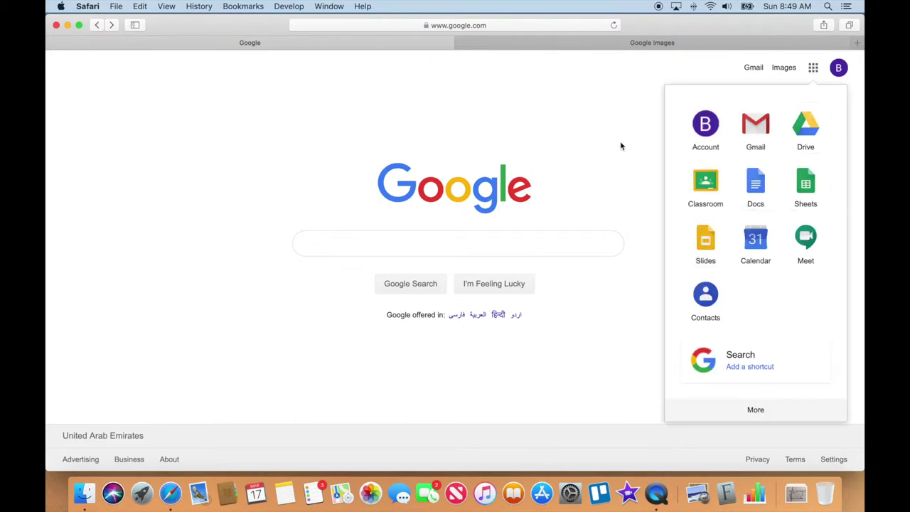
left_click(498, 25)
key("BackSpace")
type("slides.google.com")
key("Return")
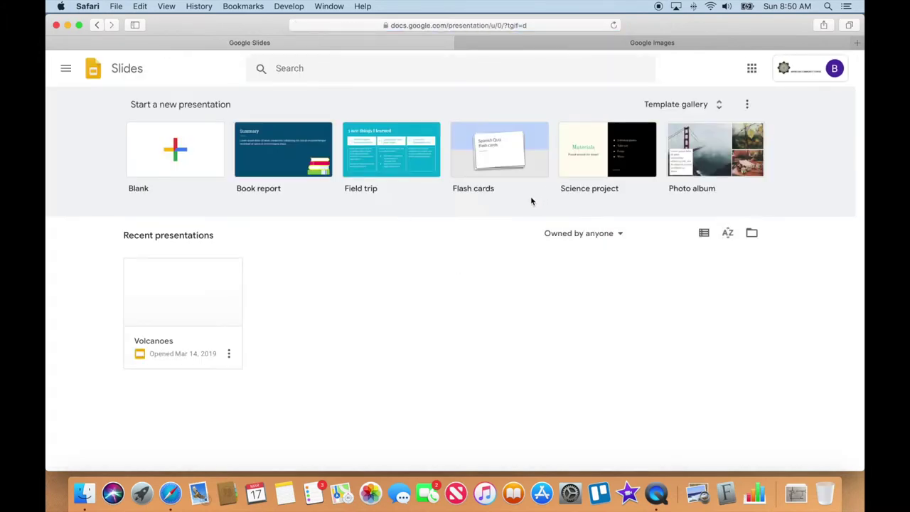
left_click(98, 26)
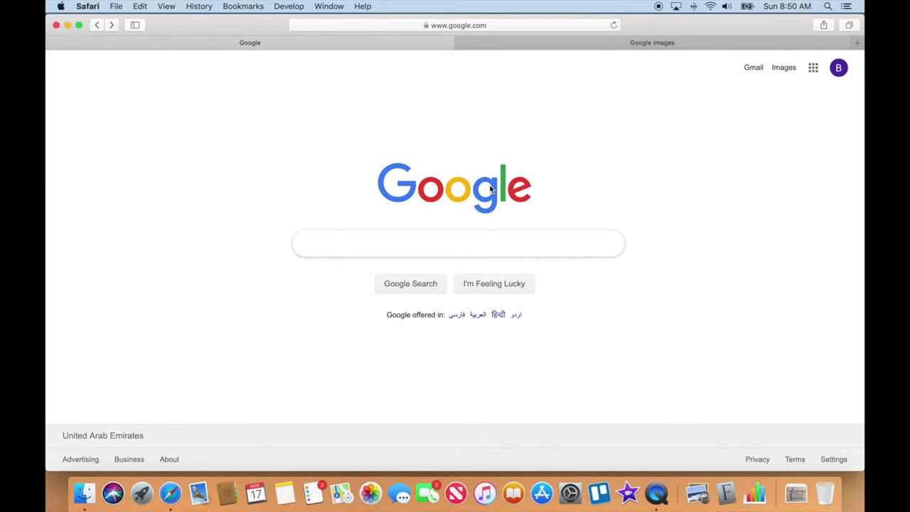
- Open the Google Slides home page from the Google apps grid
left_click(813, 69)
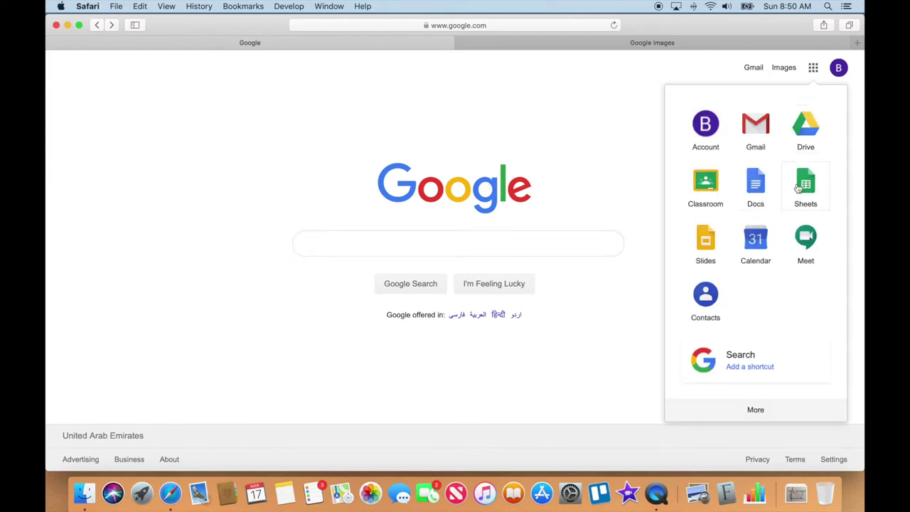
left_click(706, 240)
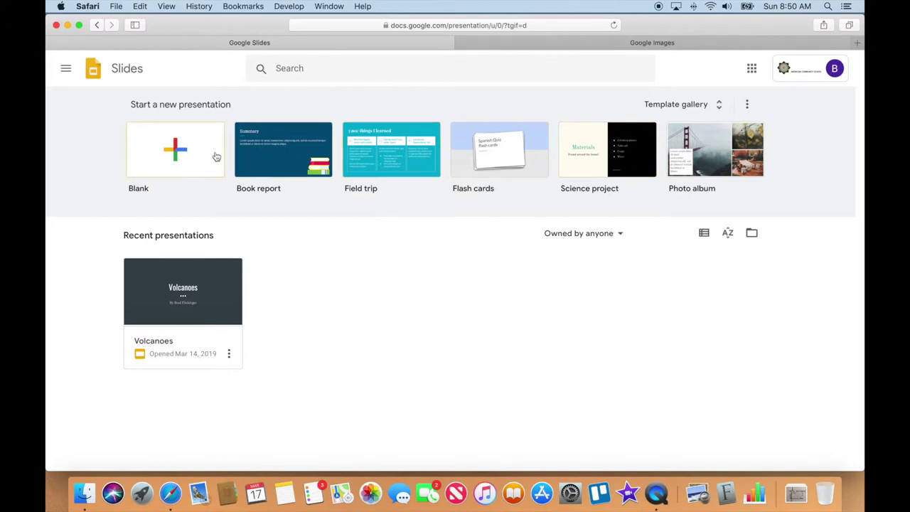
- Start a Blank presentation and browse the themes such as Simple Light and Simple Dark
left_click(175, 153)
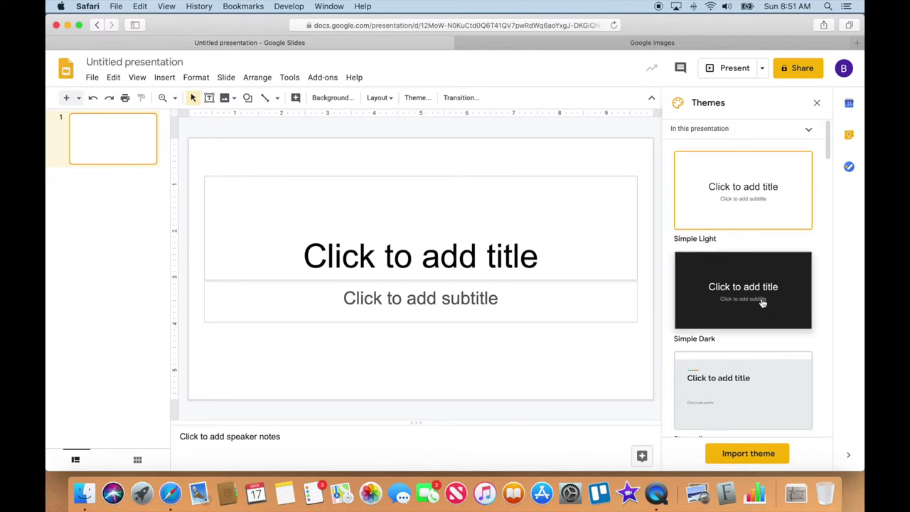
scroll(758, 277, "down", 5)
scroll(758, 278, "up", 5)
scroll(753, 275, "down", 1)
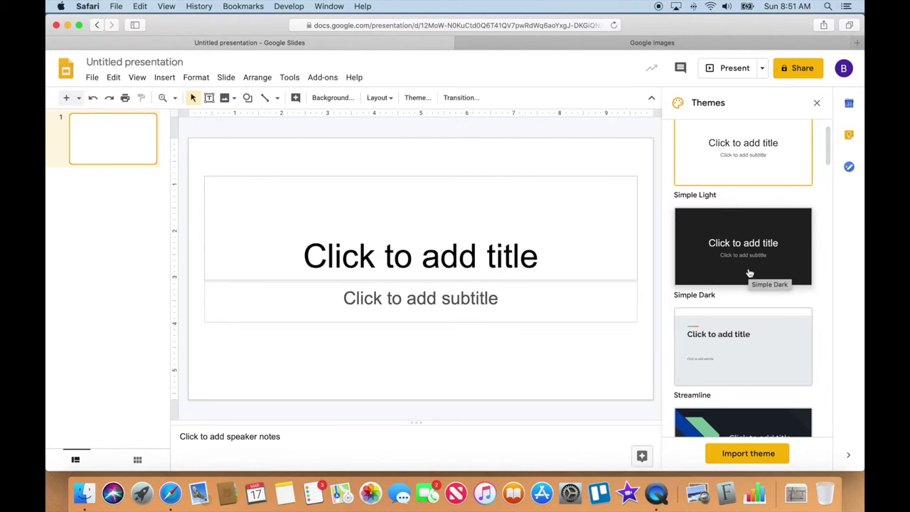
scroll(746, 273, "down", 2)
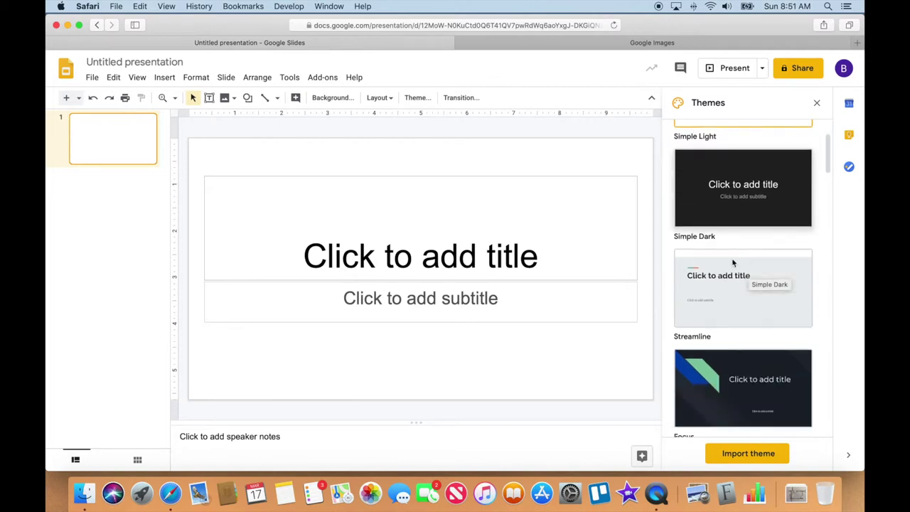
scroll(732, 263, "up", 3)
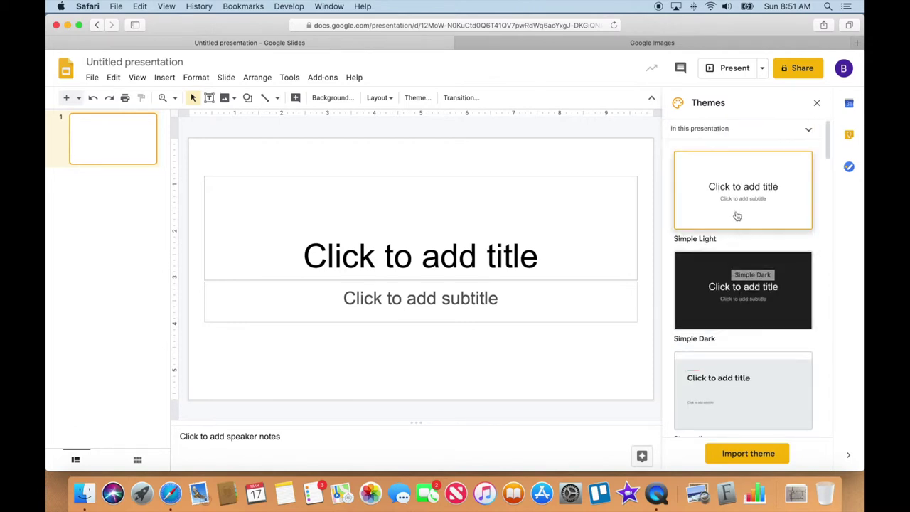
- Type 'Volcanoes' as the slide title and make it red Amatic SC
left_click(490, 259)
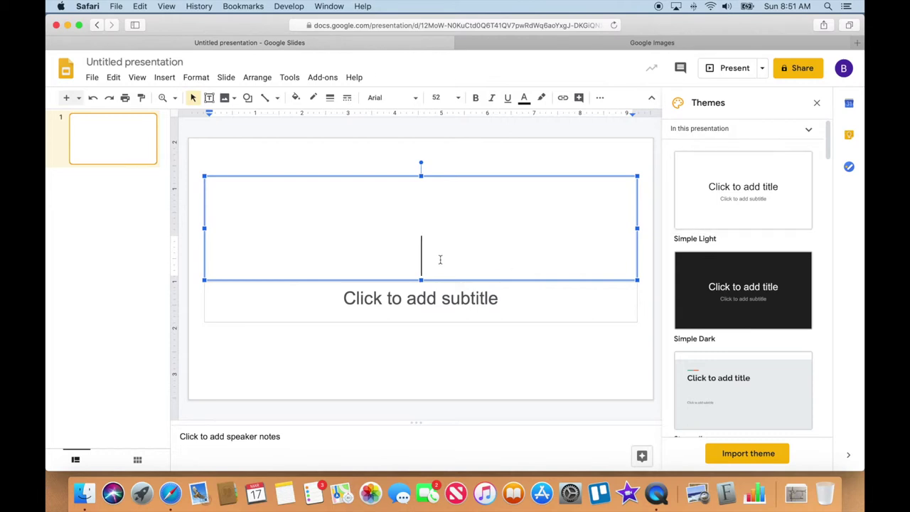
type("Volca")
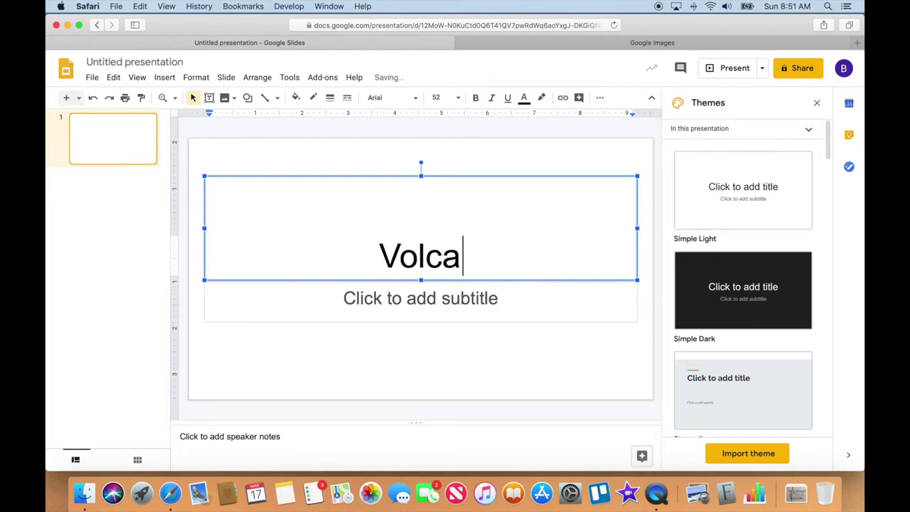
type("noes")
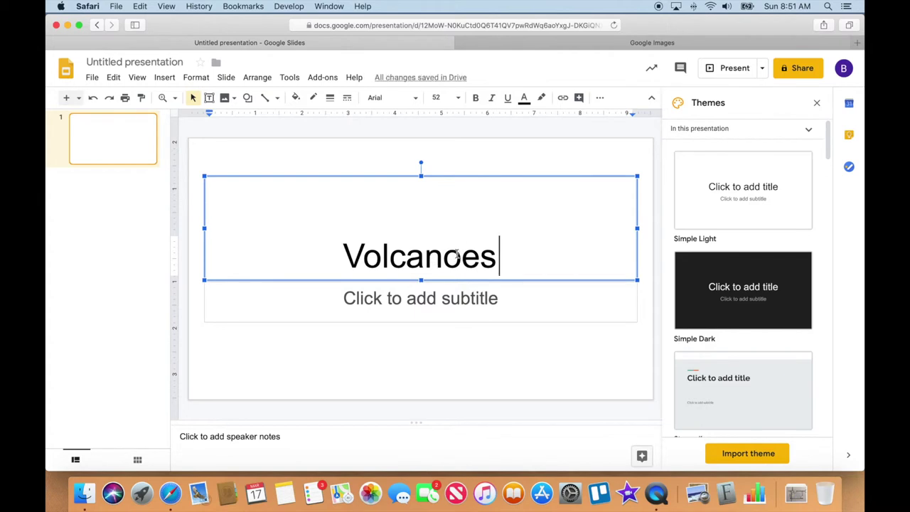
double_click(455, 256)
left_click(405, 98)
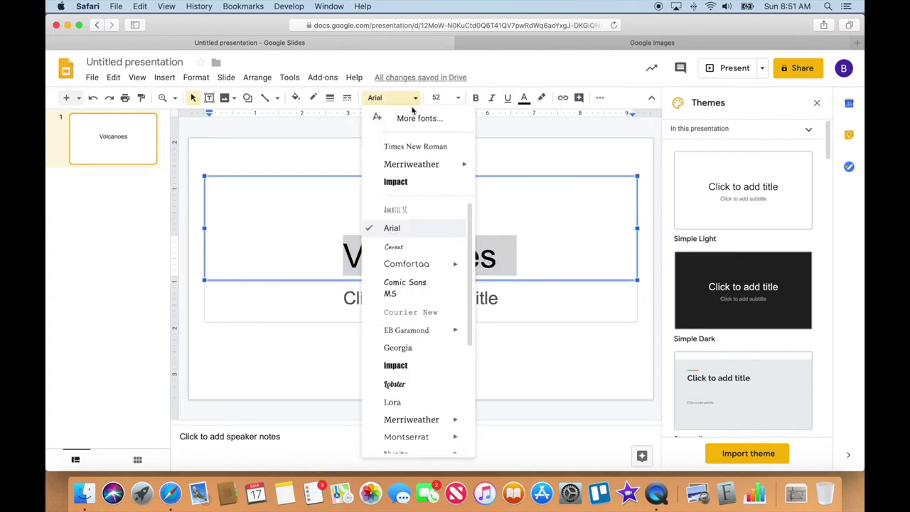
left_click(415, 212)
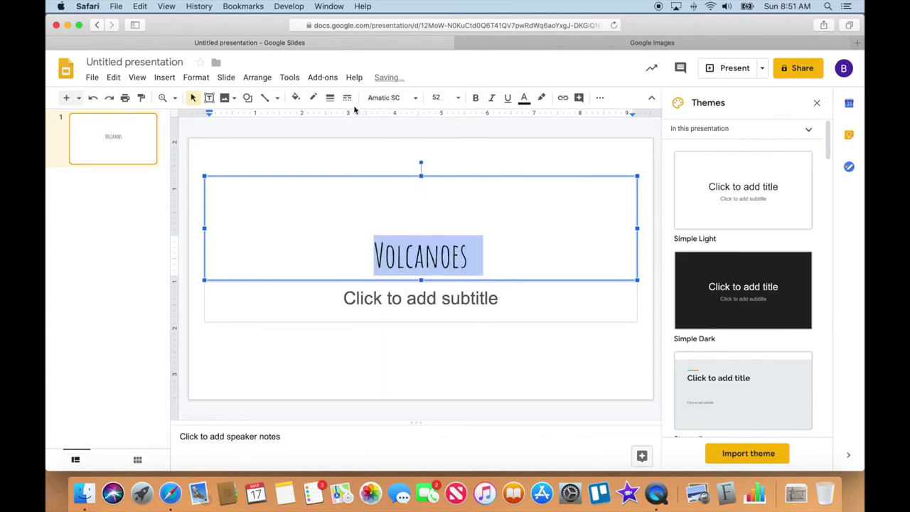
left_click(523, 98)
left_click(538, 133)
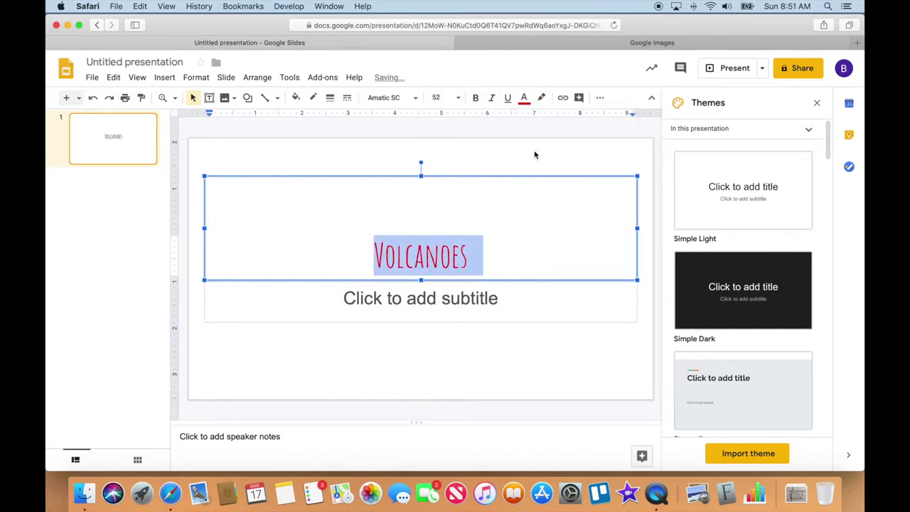
- Enlarge the Volcanoes title to font size 72
left_click_drag(479, 252, 360, 252)
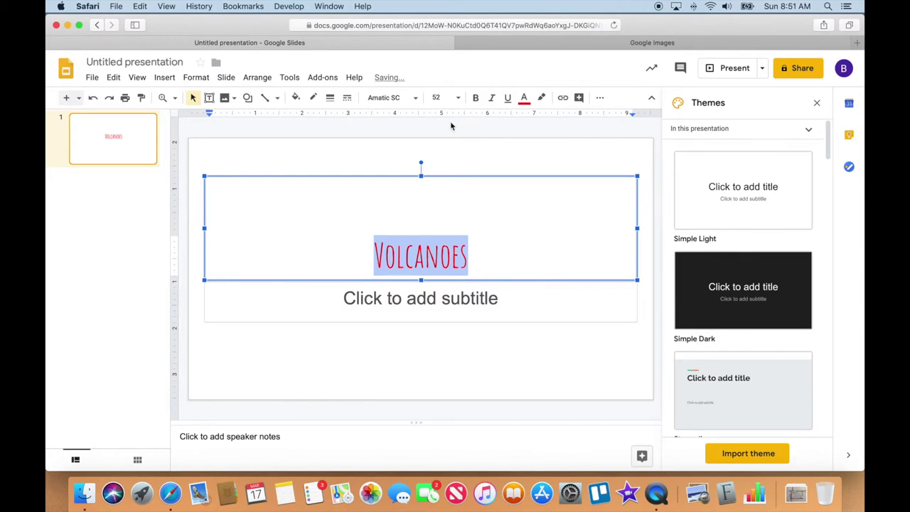
left_click(457, 97)
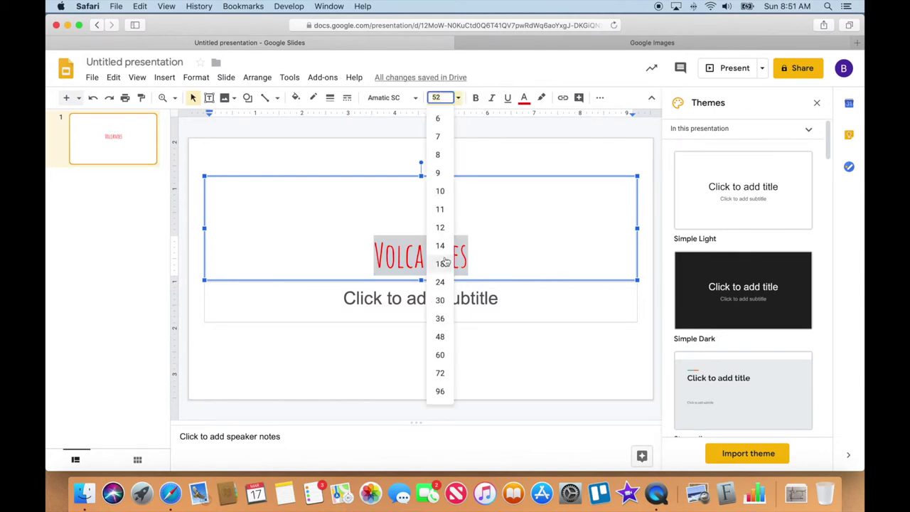
left_click(440, 354)
left_click(455, 100)
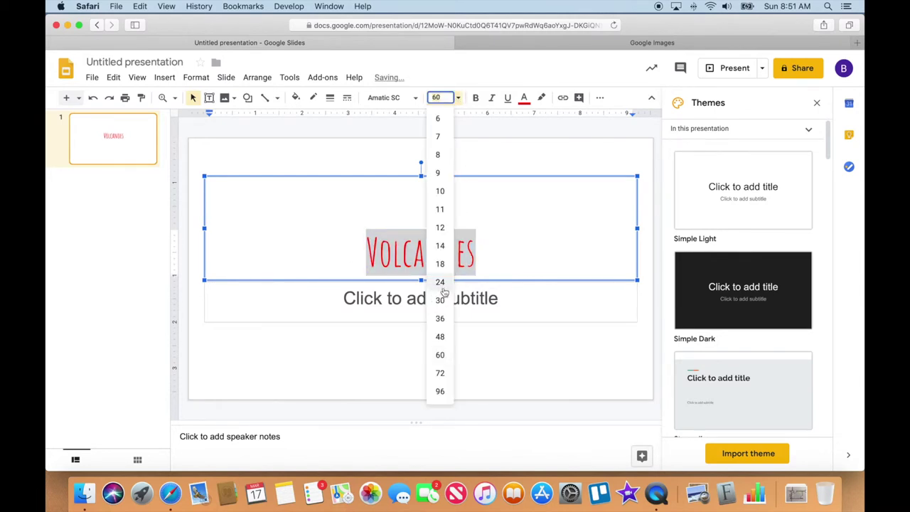
left_click(439, 370)
left_click(484, 245)
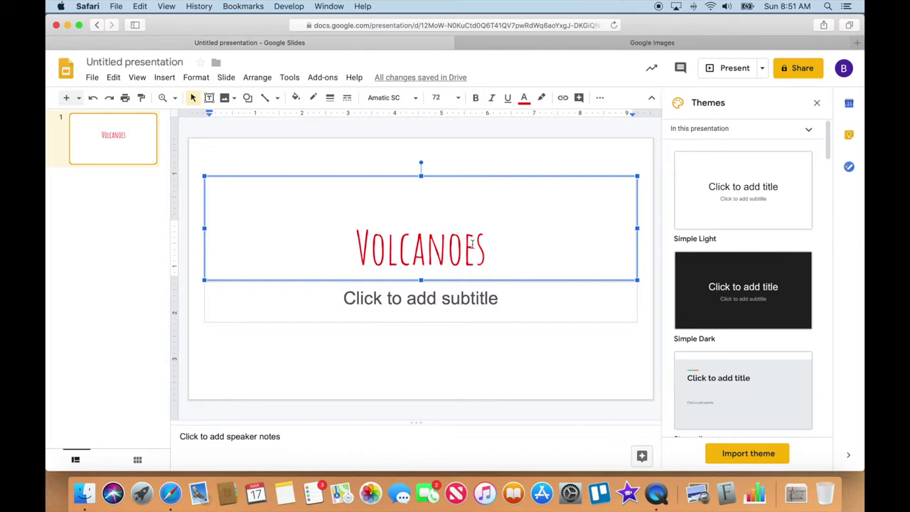
- Scroll through the Themes panel to locate the Slate theme
scroll(734, 275, "down", 5)
scroll(734, 276, "down", 5)
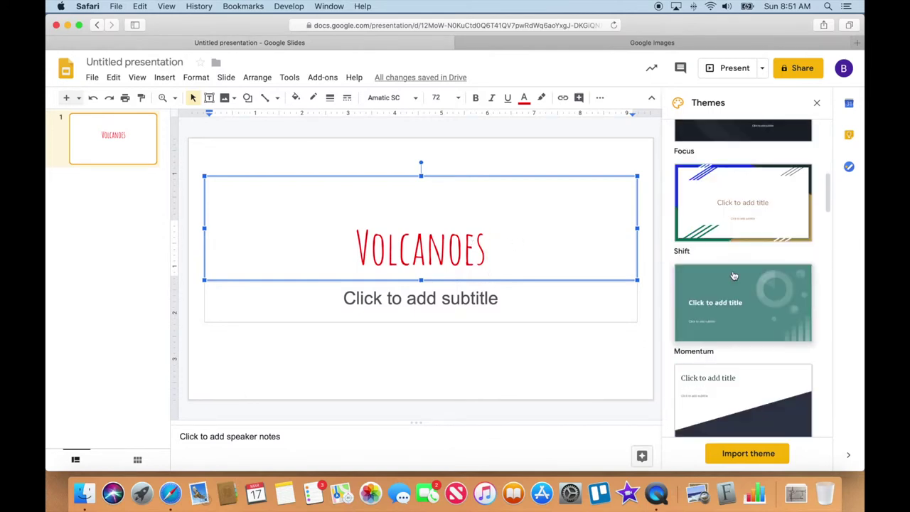
scroll(730, 275, "down", 5)
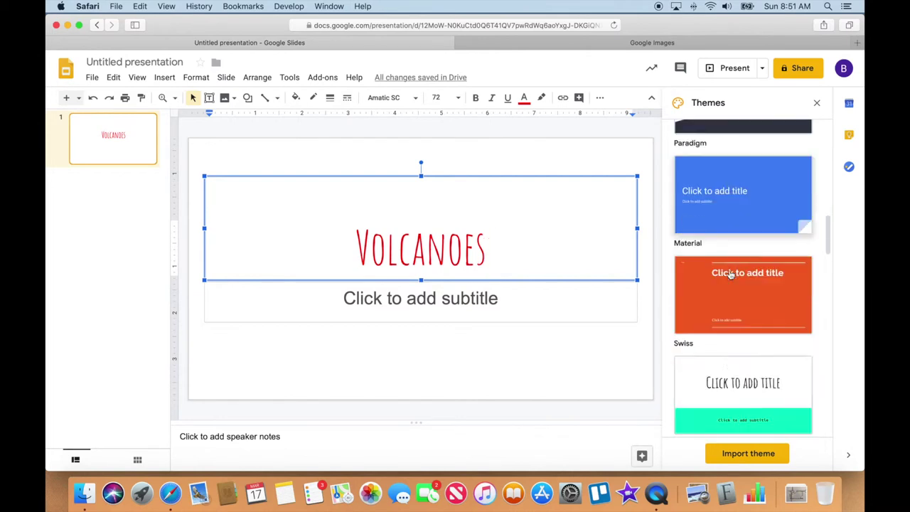
scroll(728, 275, "down", 3)
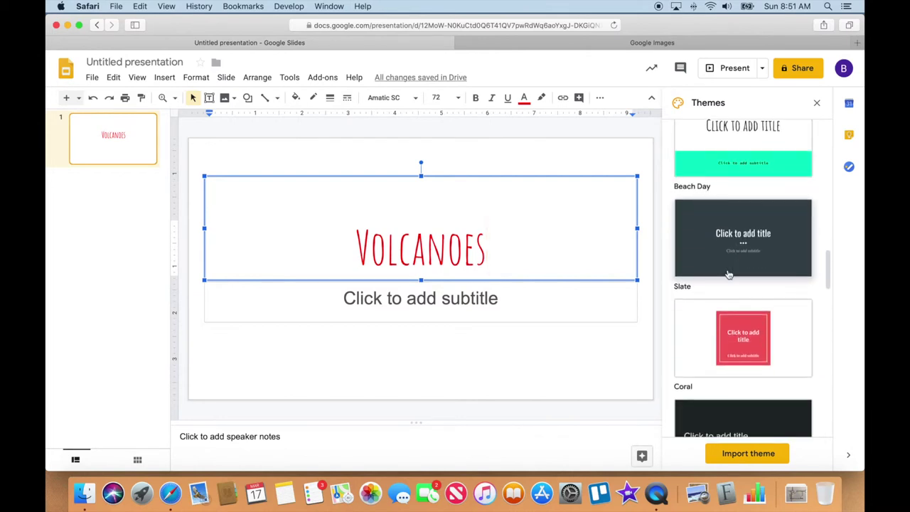
scroll(711, 290, "down", 5)
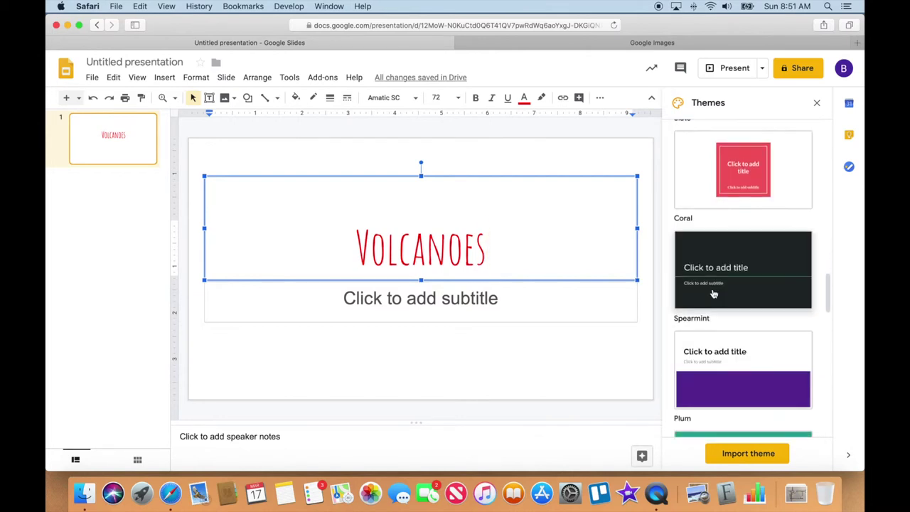
scroll(711, 290, "up", 2)
scroll(711, 290, "up", 5)
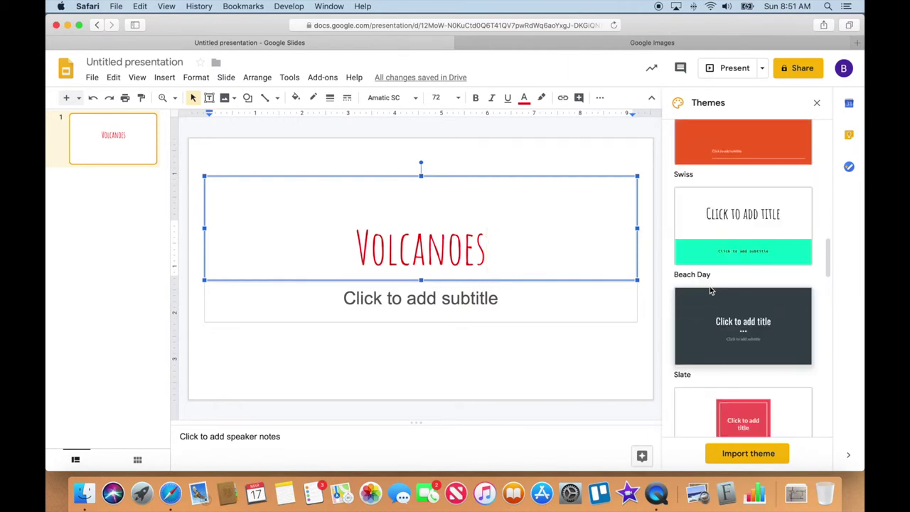
scroll(709, 289, "up", 5)
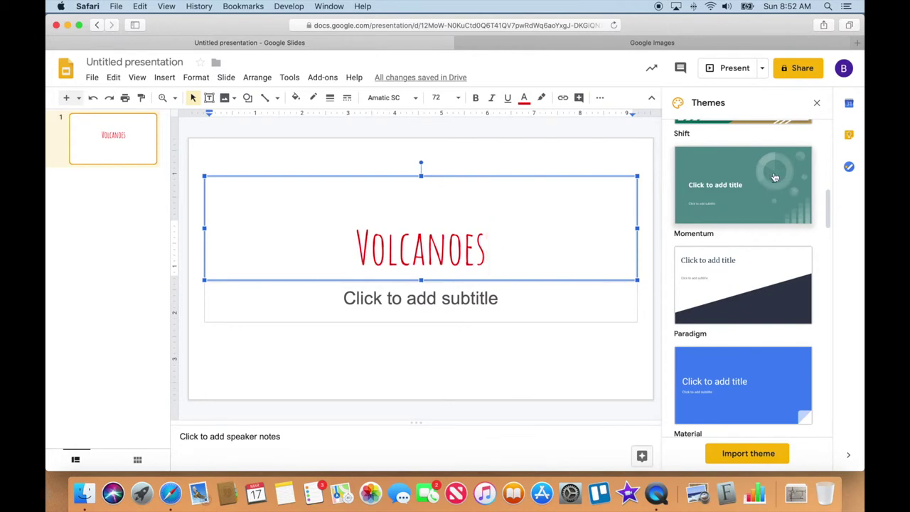
scroll(746, 214, "up", 3)
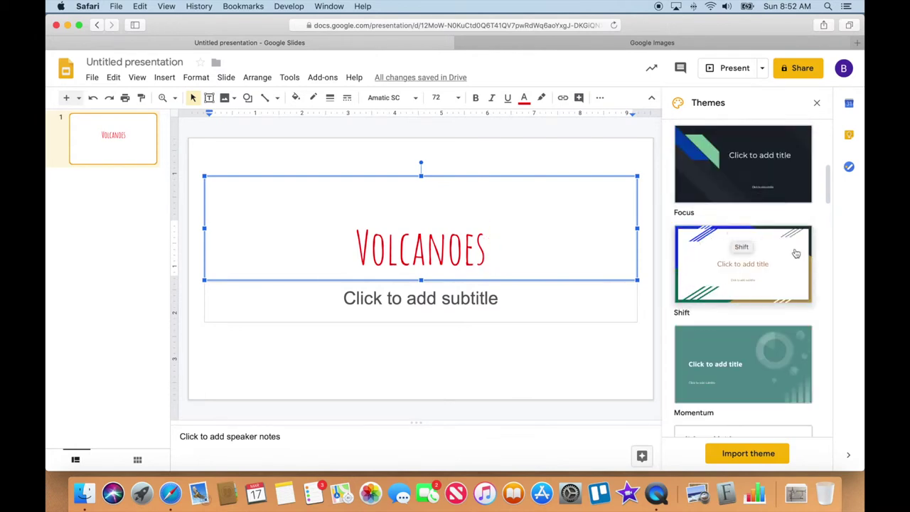
scroll(759, 263, "up", 2)
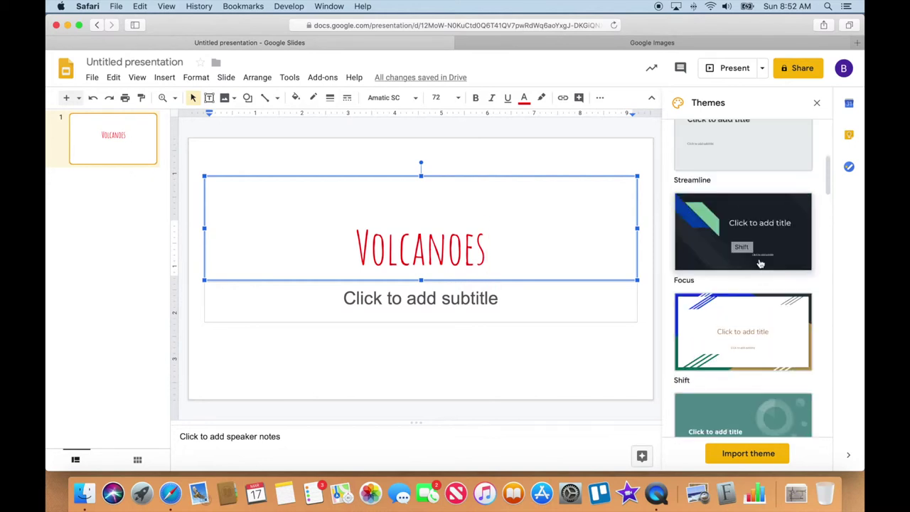
scroll(759, 264, "up", 3)
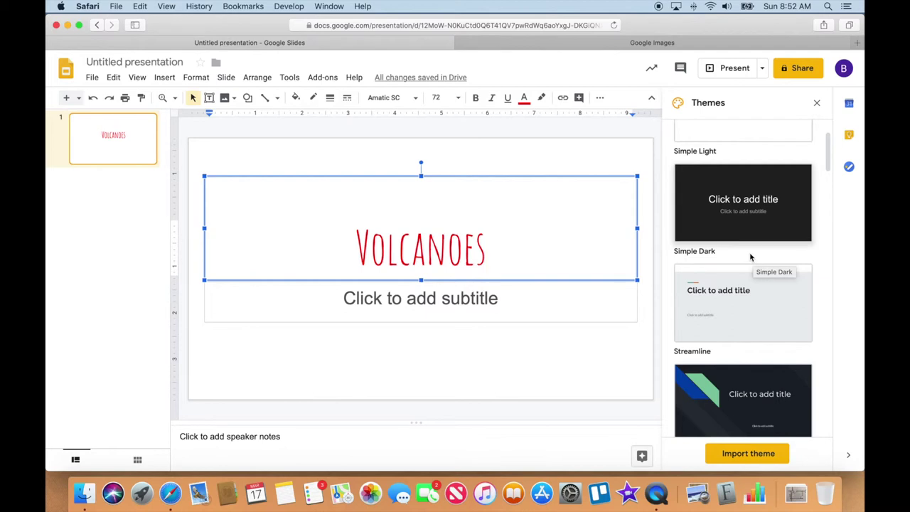
scroll(749, 257, "down", 3)
scroll(747, 256, "down", 3)
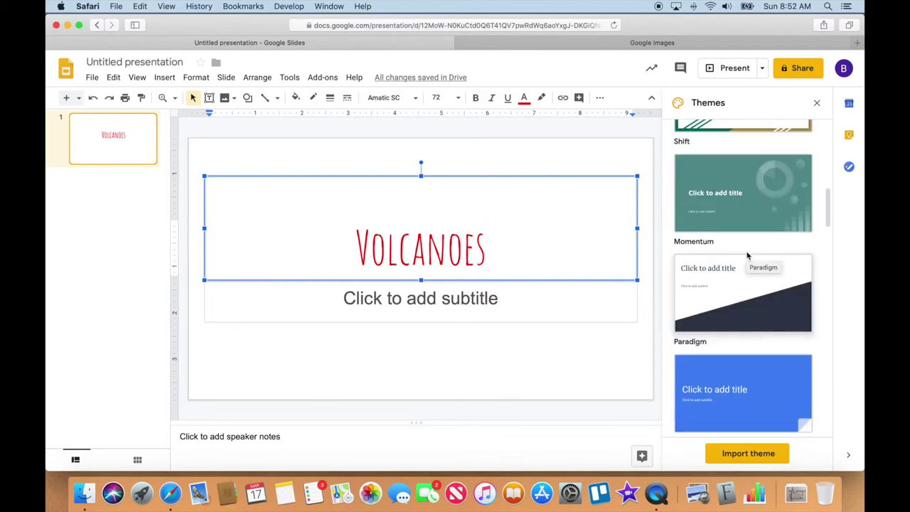
scroll(747, 256, "down", 3)
scroll(742, 255, "down", 3)
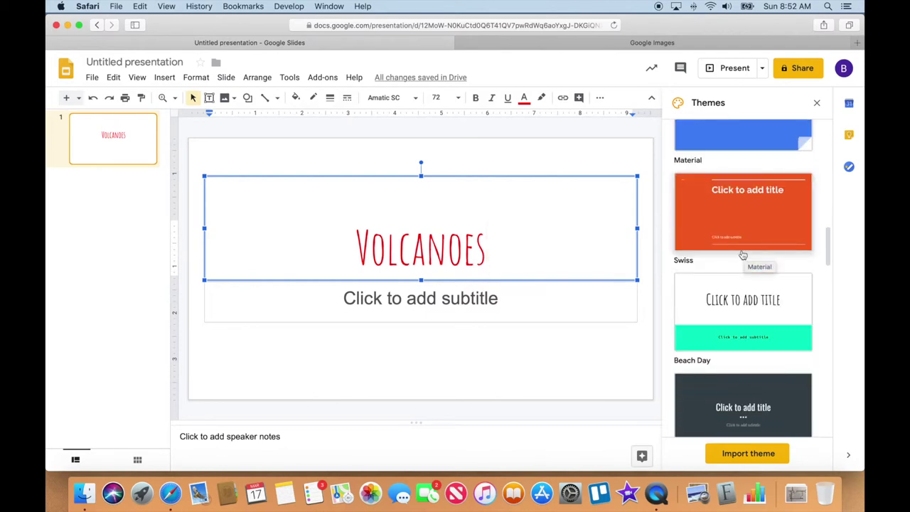
scroll(743, 256, "down", 3)
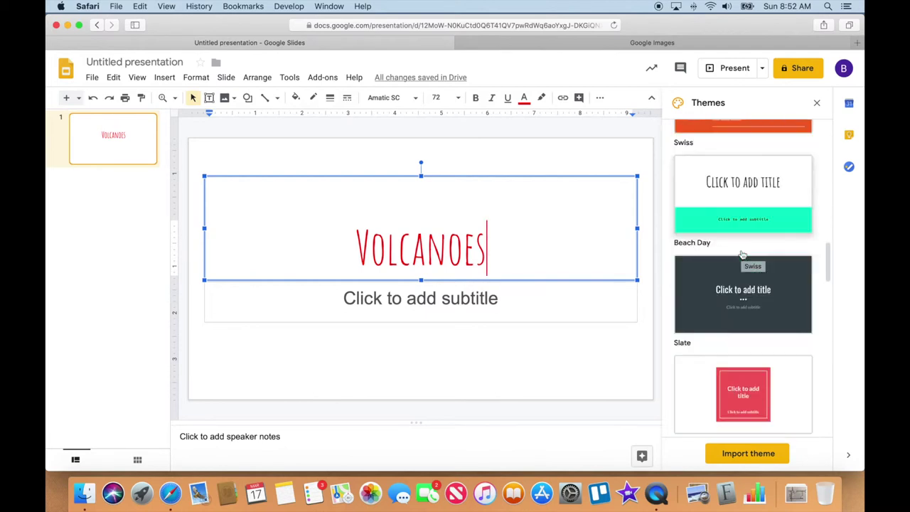
- Apply the Slate theme and clear the title's formatting back to white Oswald 48
left_click(737, 293)
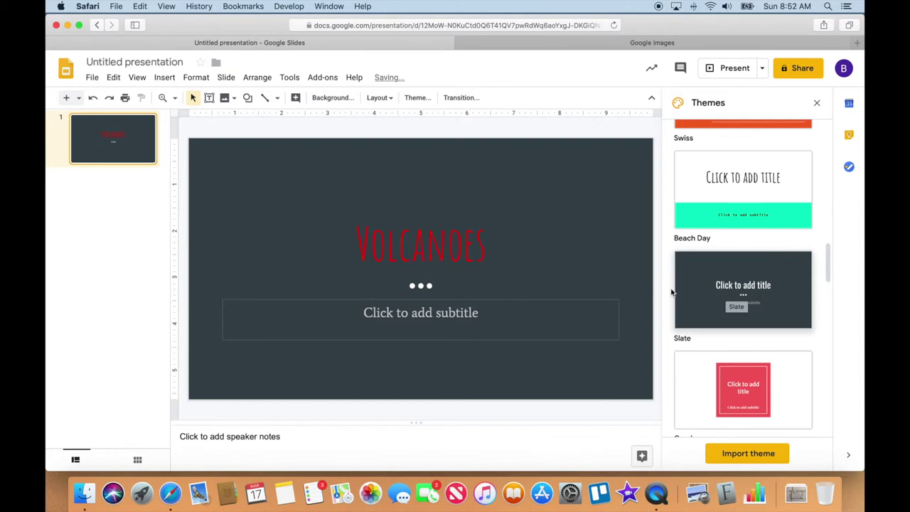
left_click(501, 250)
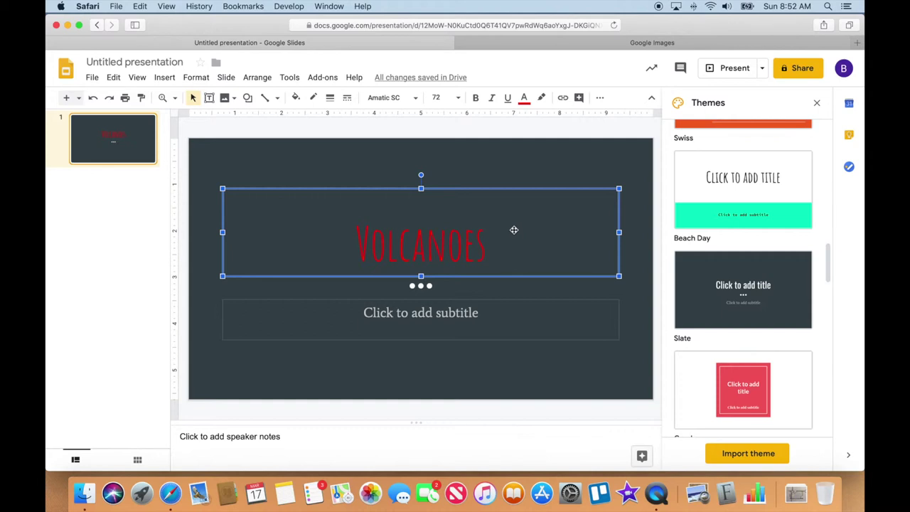
left_click(601, 99)
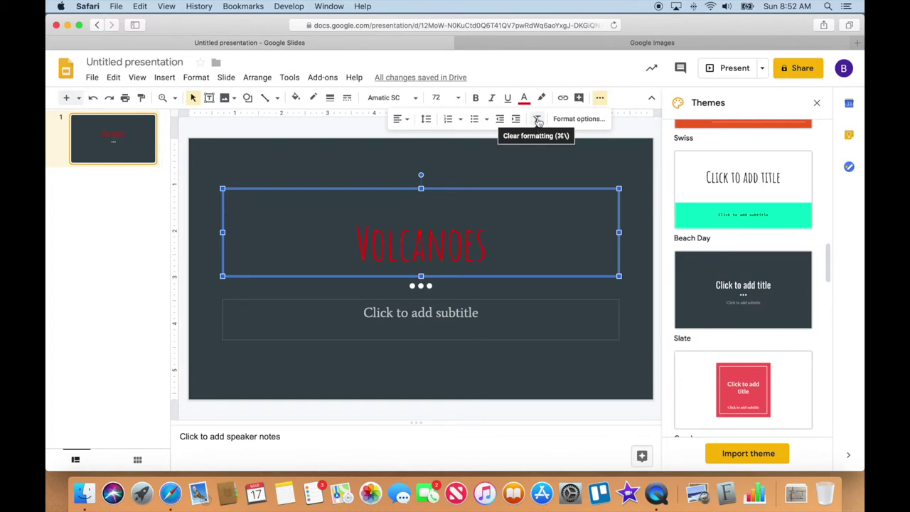
left_click(538, 121)
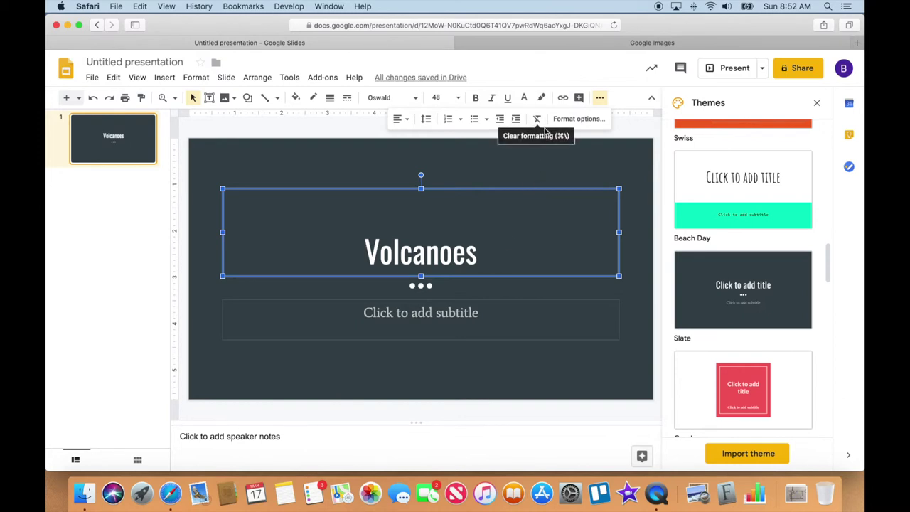
left_click(567, 143)
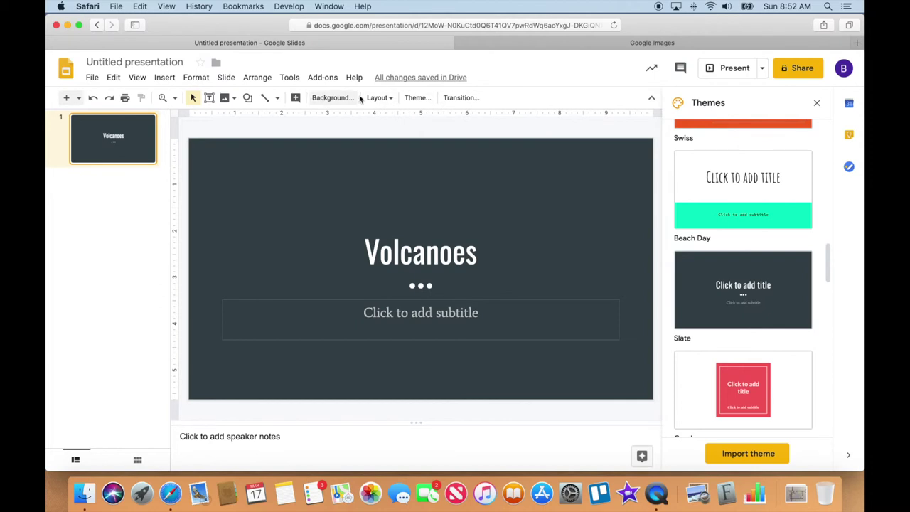
left_click(425, 250)
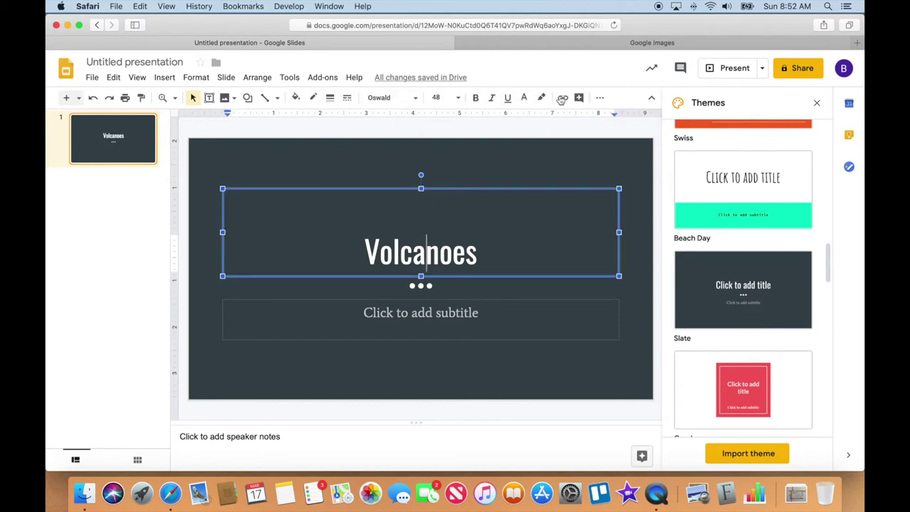
left_click(555, 165)
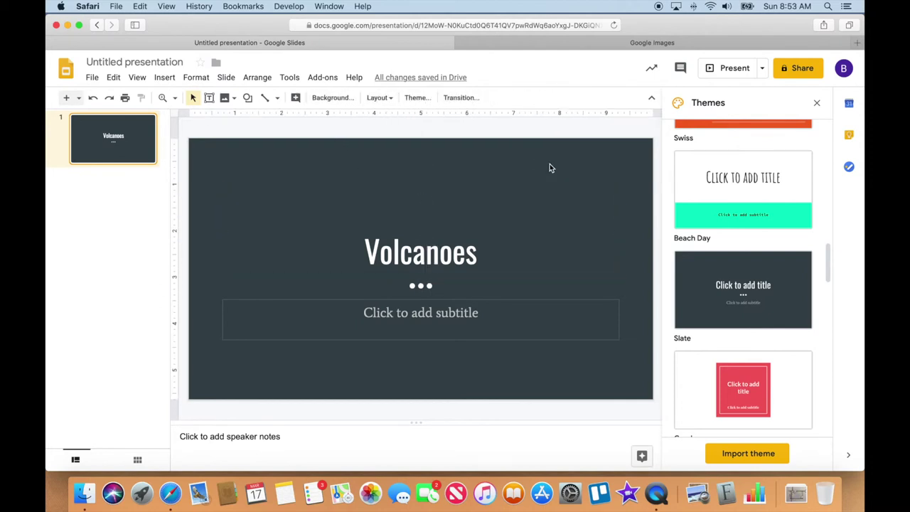
left_click(447, 316)
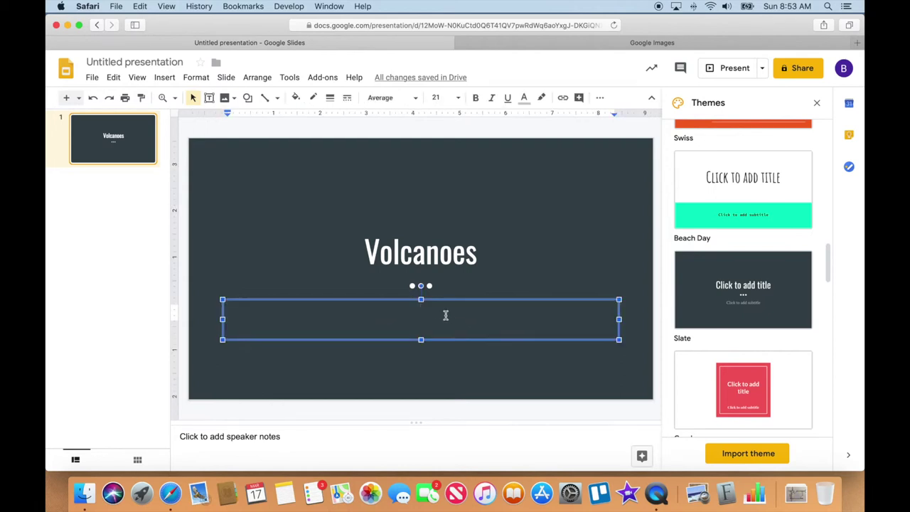
type("By ")
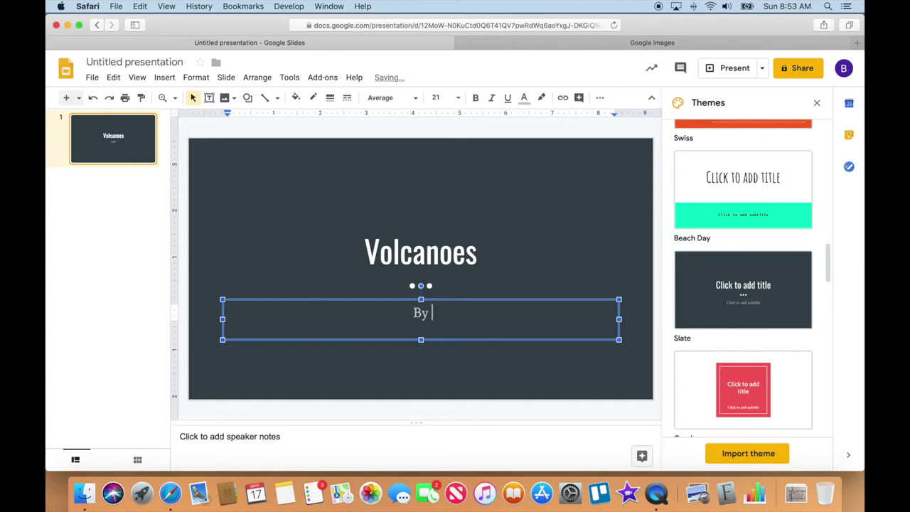
type("Brad Flickinger")
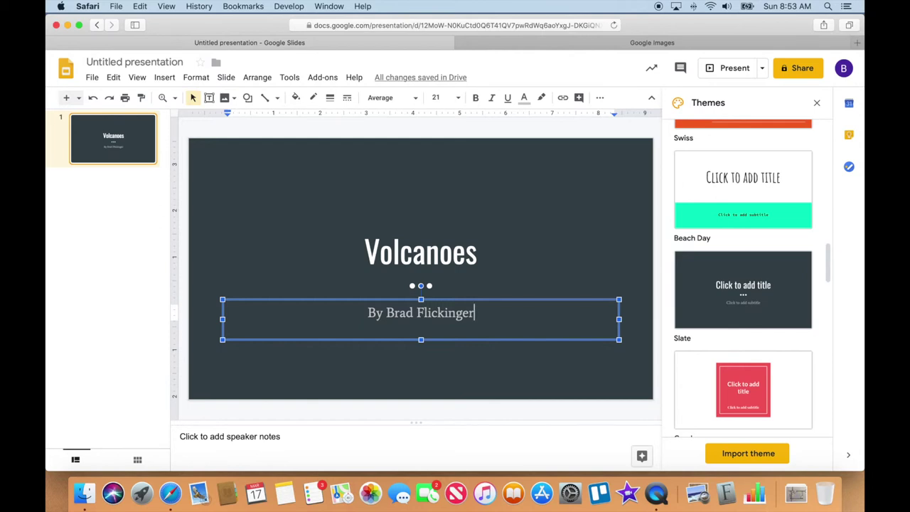
left_click(513, 251)
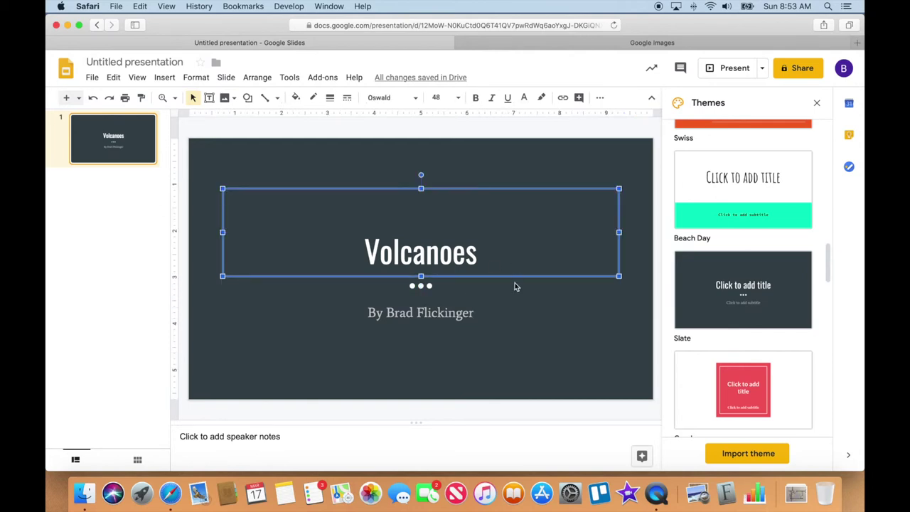
left_click(517, 307)
left_click(494, 270)
left_click(491, 320)
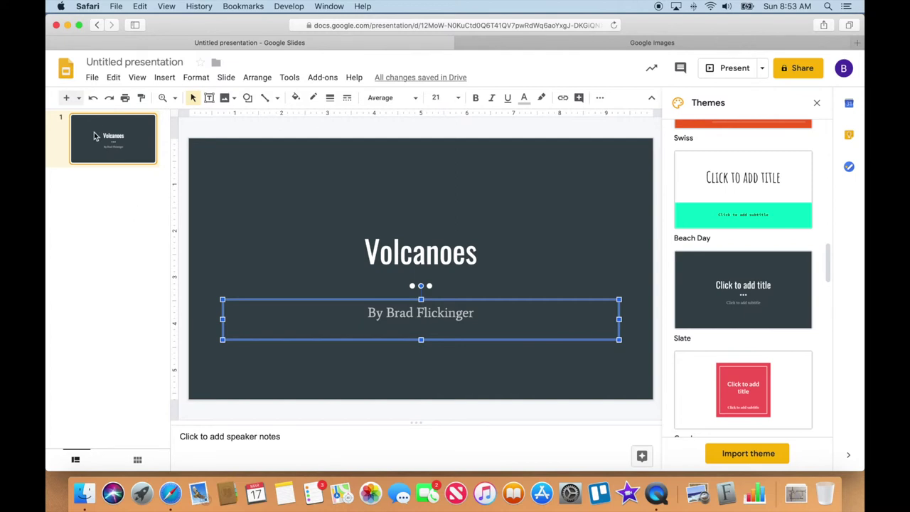
left_click(64, 100)
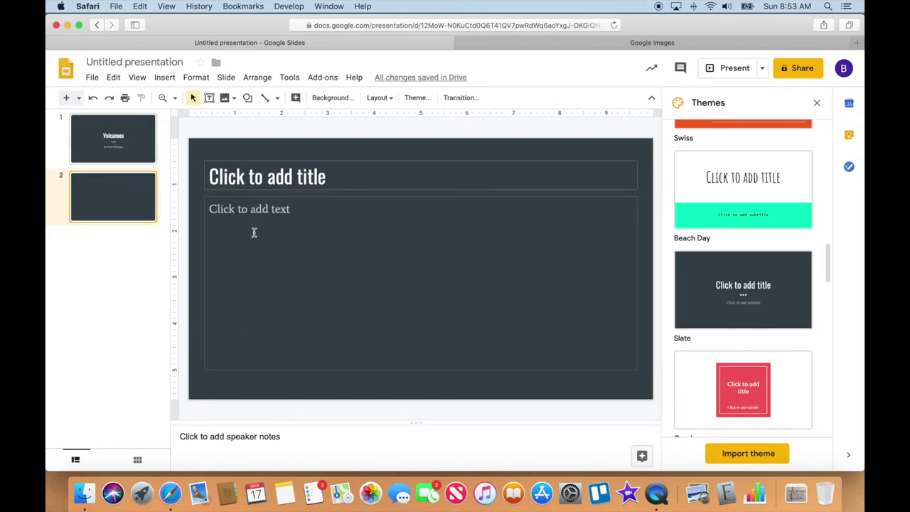
right_click(130, 198)
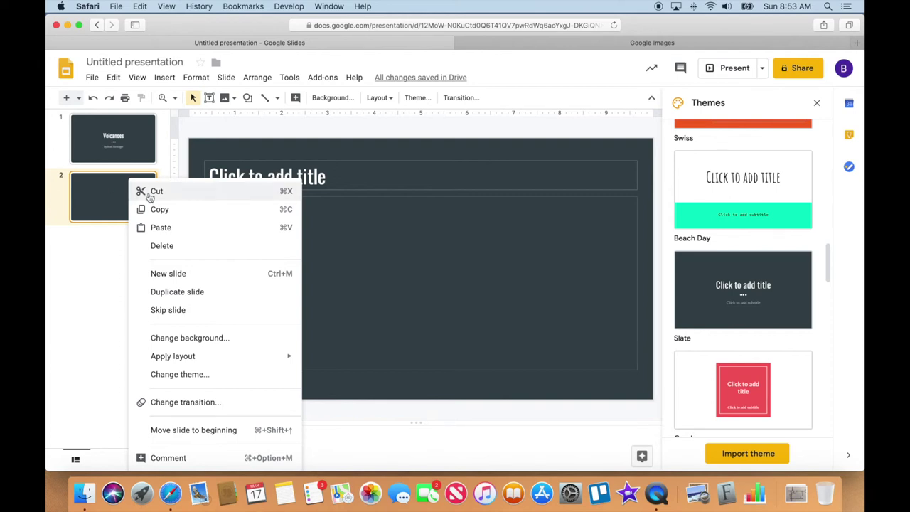
left_click(182, 247)
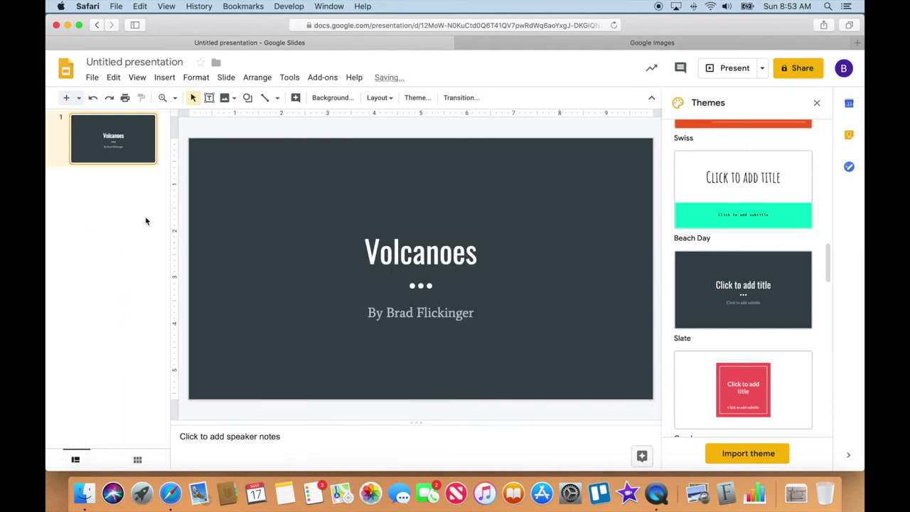
- Add a Caption layout slide whose caption reads 'Cinder Cones'
left_click(79, 99)
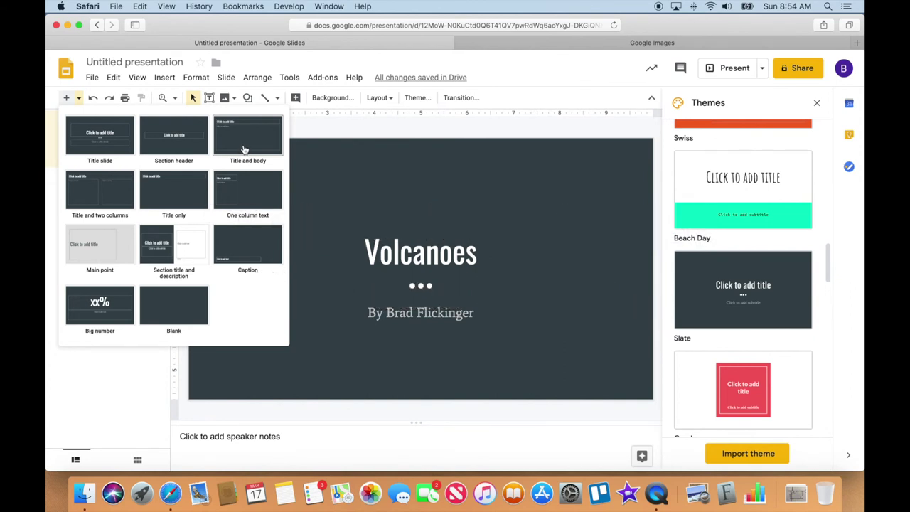
left_click(251, 245)
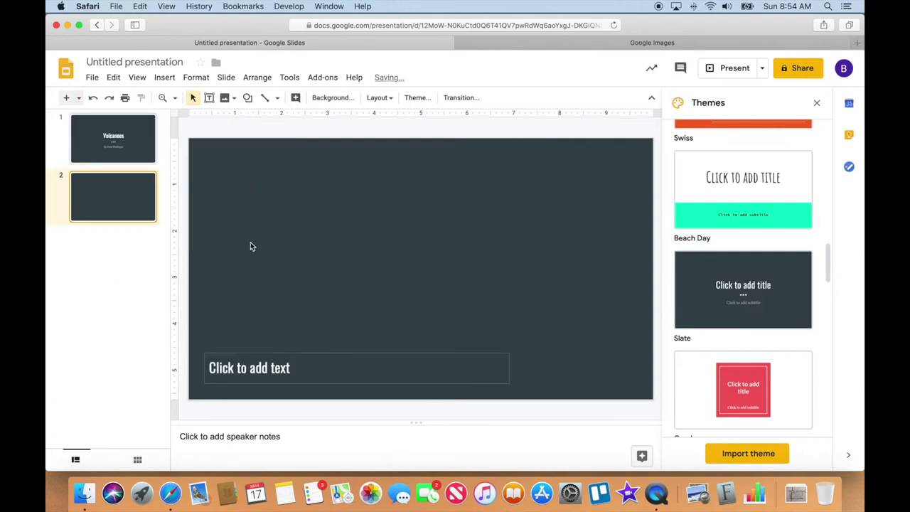
left_click(277, 369)
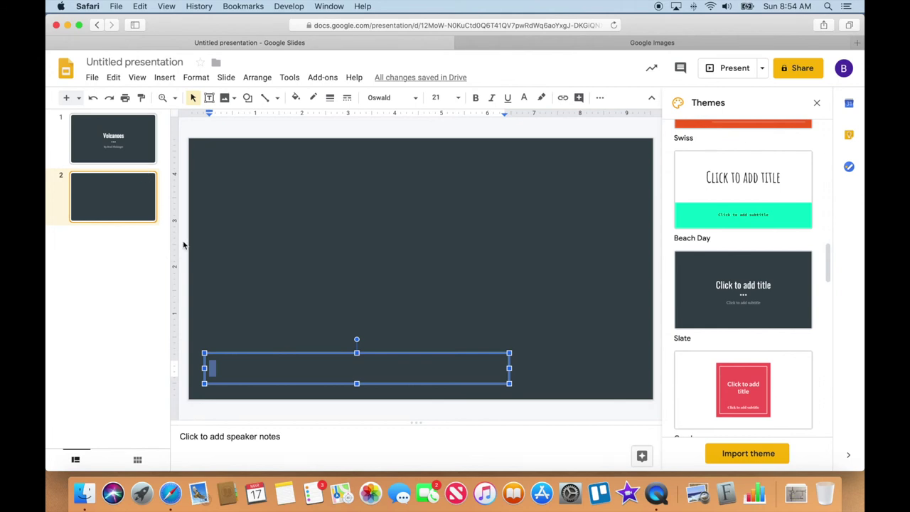
type("Cind")
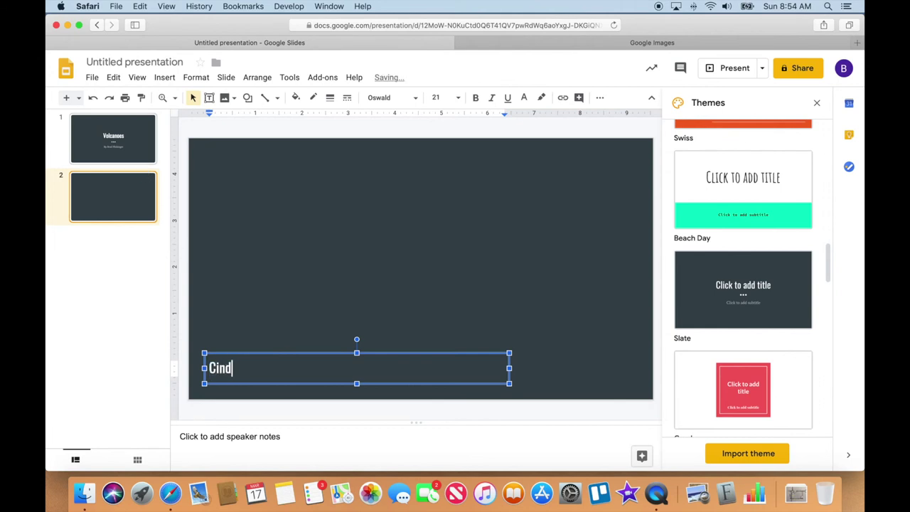
type("er Cones")
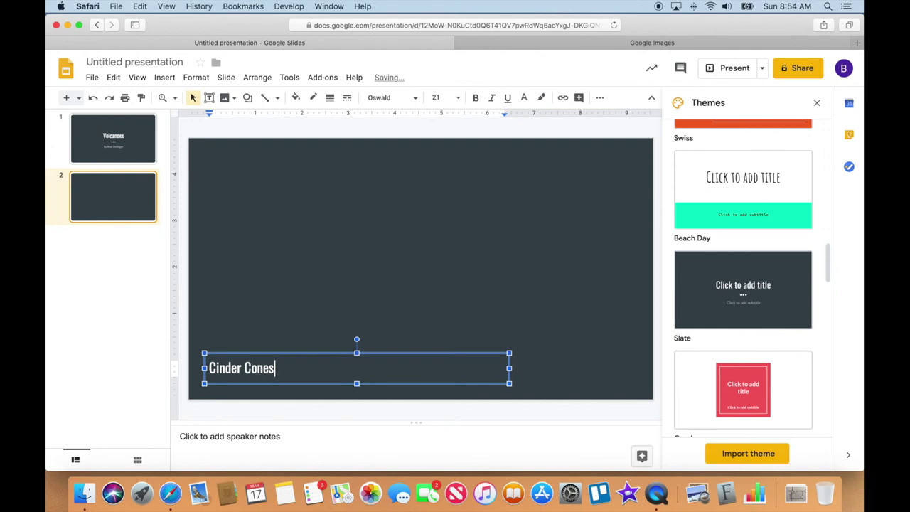
left_click(285, 304)
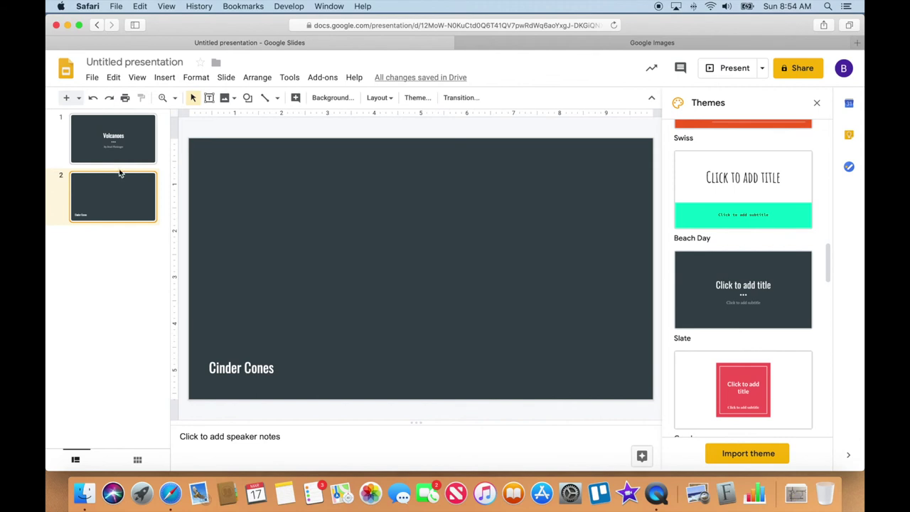
left_click(124, 140)
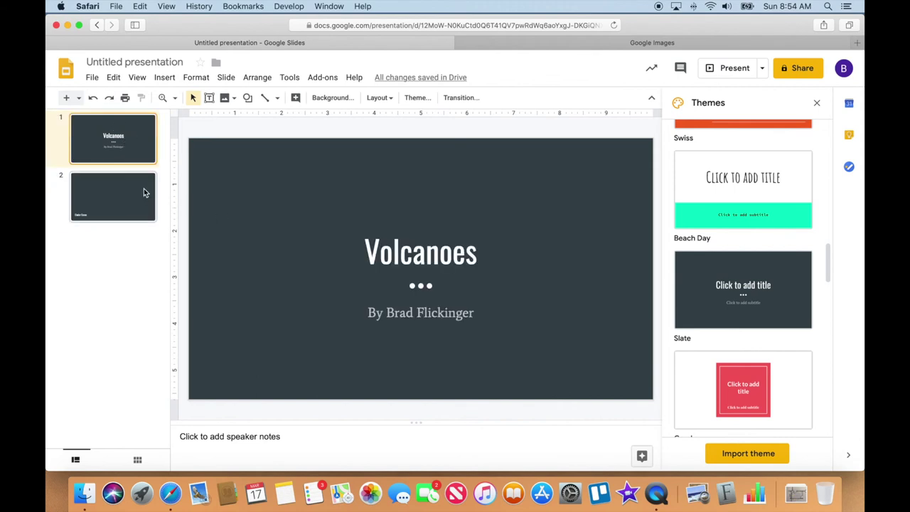
- Insert a Section header slide titled 'Types of Volcanoes' as slide 2 and review all three slides
left_click(79, 99)
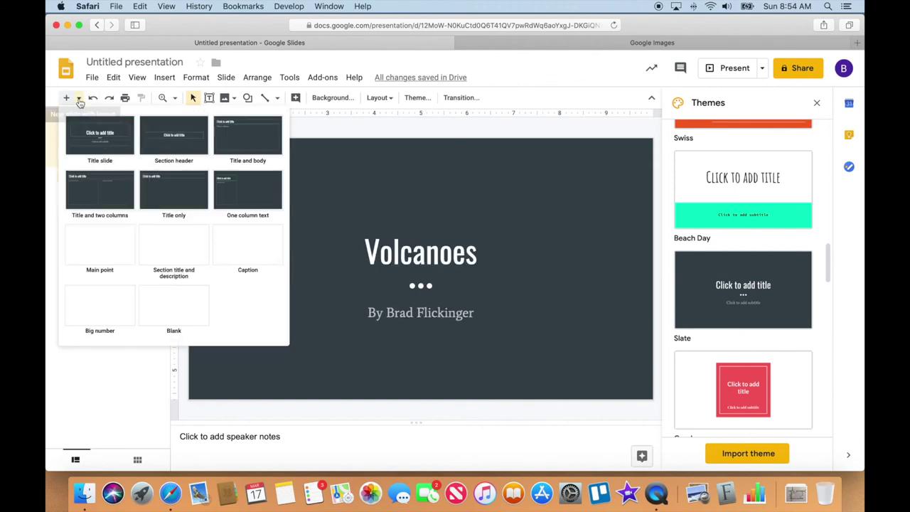
left_click(171, 140)
left_click(371, 248)
type("Types of Volc")
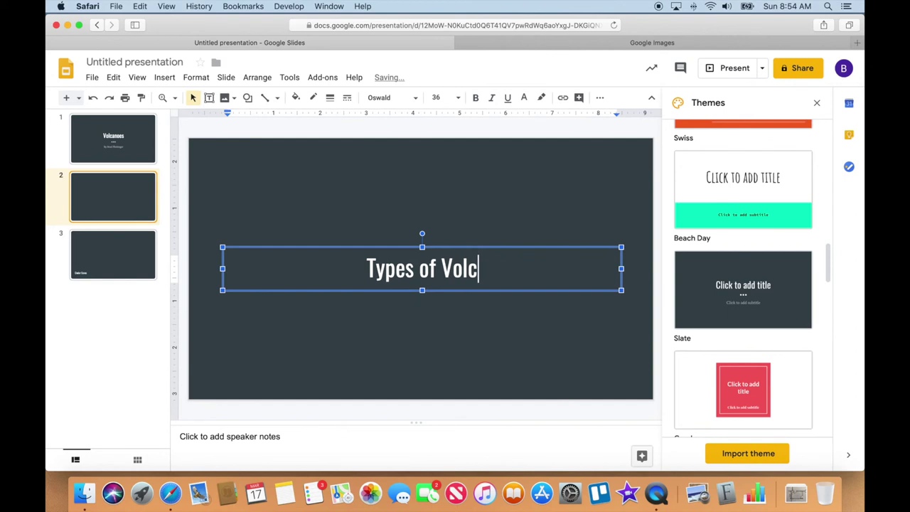
type("anoes")
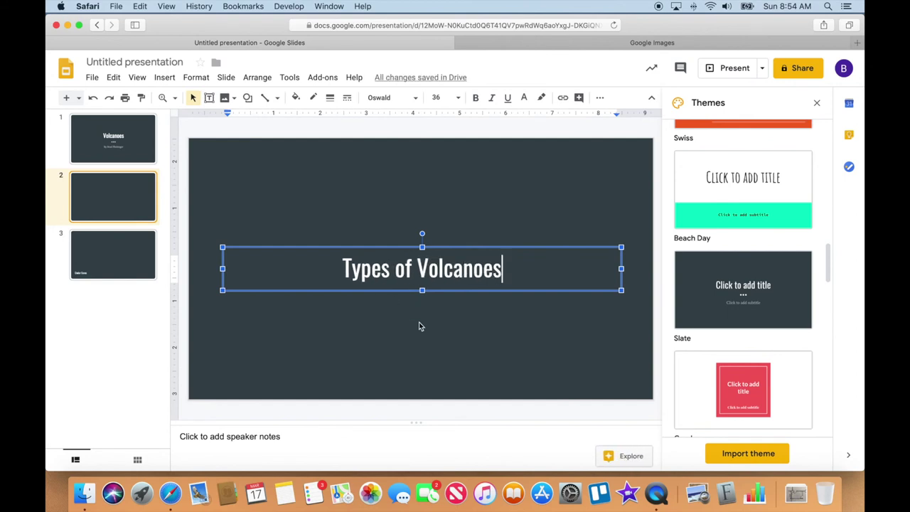
left_click(429, 326)
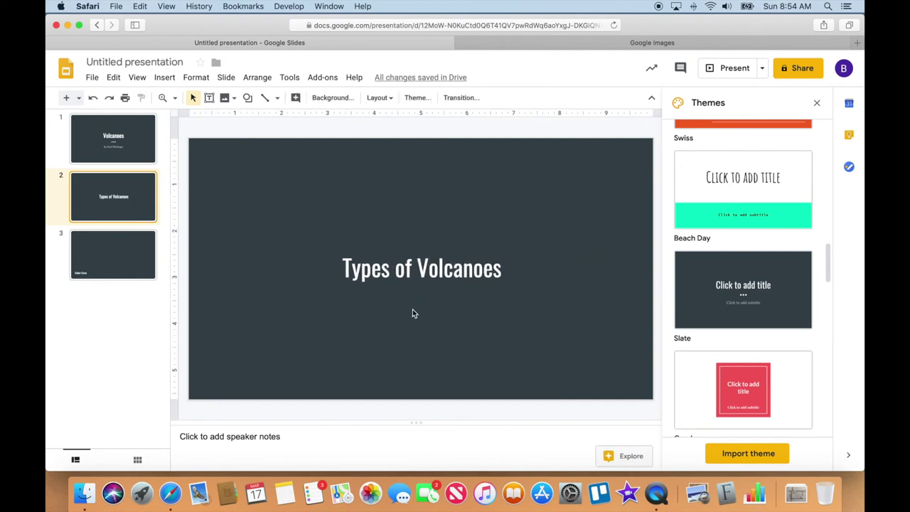
left_click(129, 124)
left_click(133, 189)
left_click(145, 253)
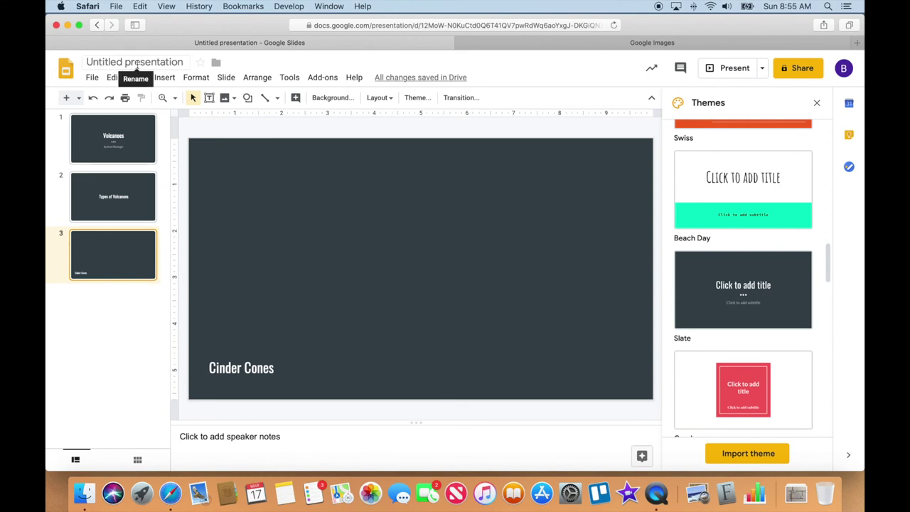
- Rename the presentation to 'Volcanoes by' followed by the author's full name
left_click(137, 64)
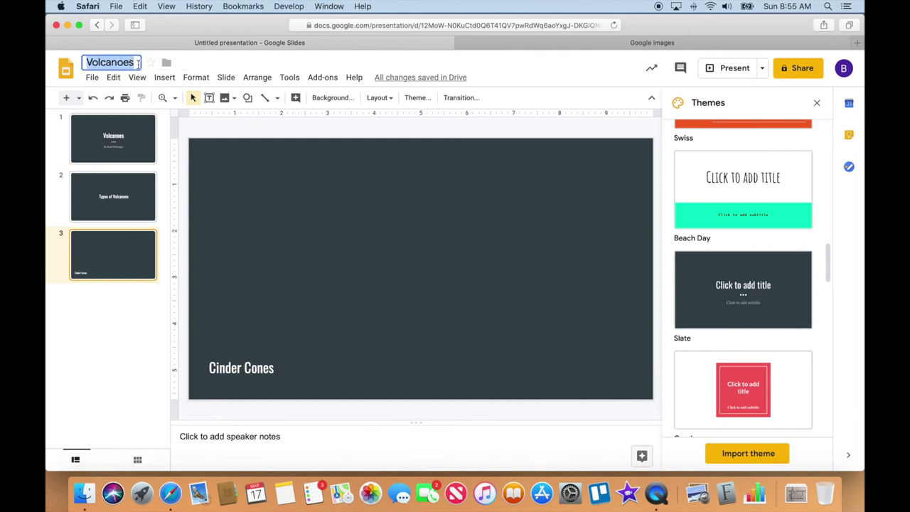
left_click(132, 64)
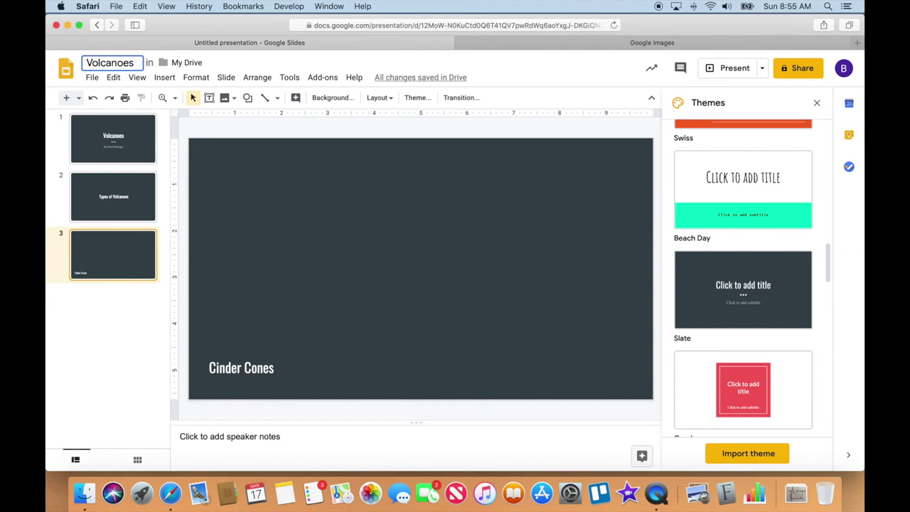
type("by Brad Flick")
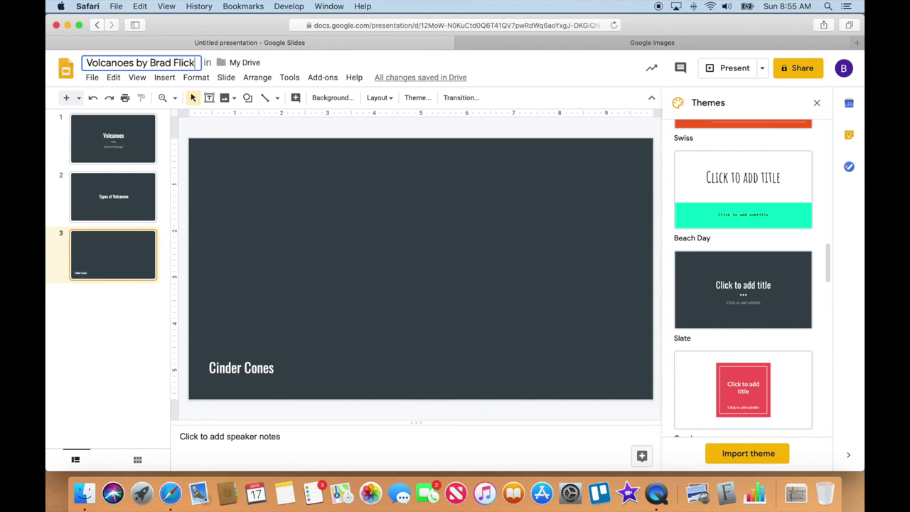
type("inger")
key("Return")
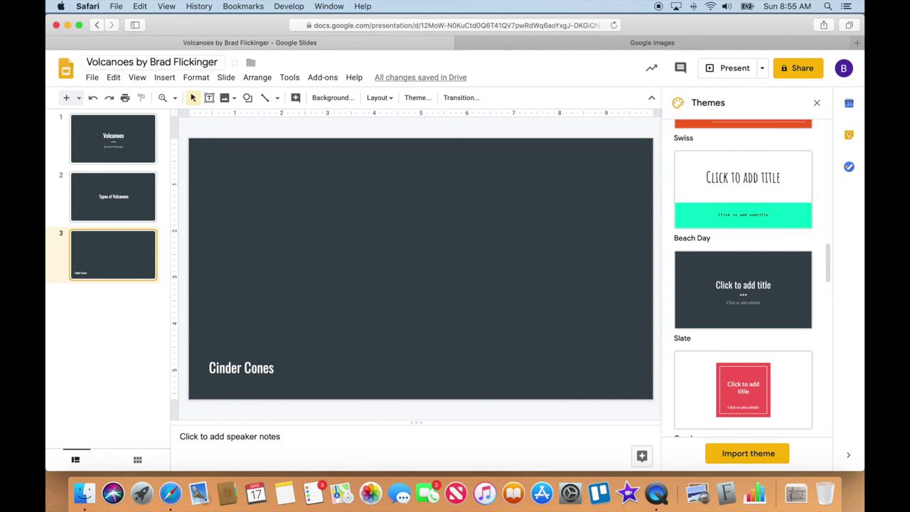